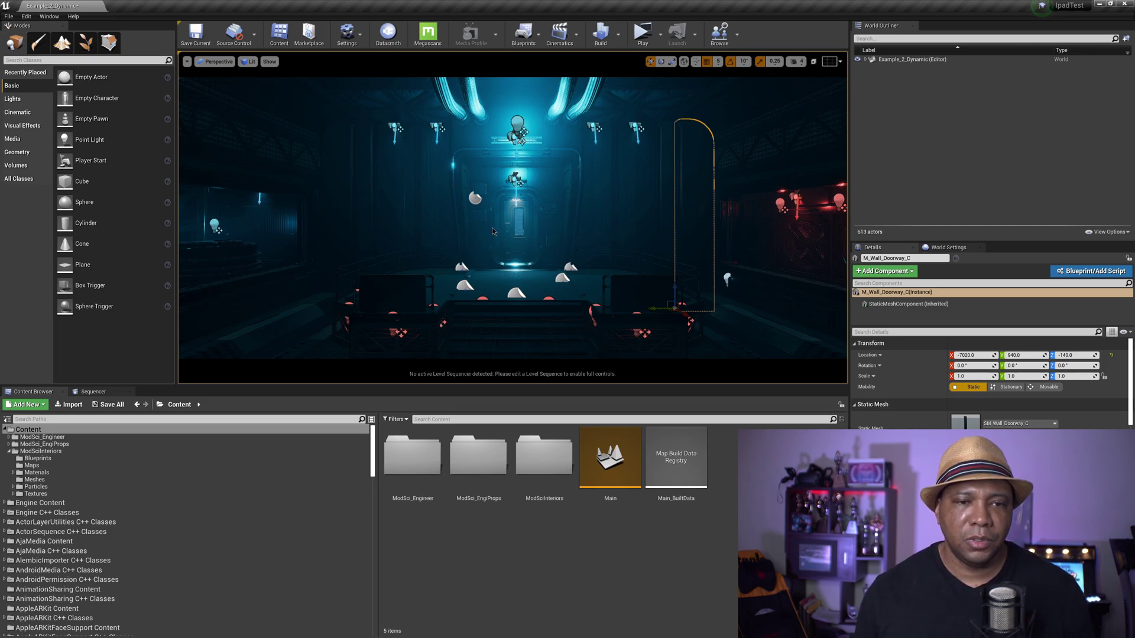
- Search the built-in plugins for 'virtu' to check the Virtual Camera plugin, then close Plugins
left_click(347, 33)
left_click(378, 78)
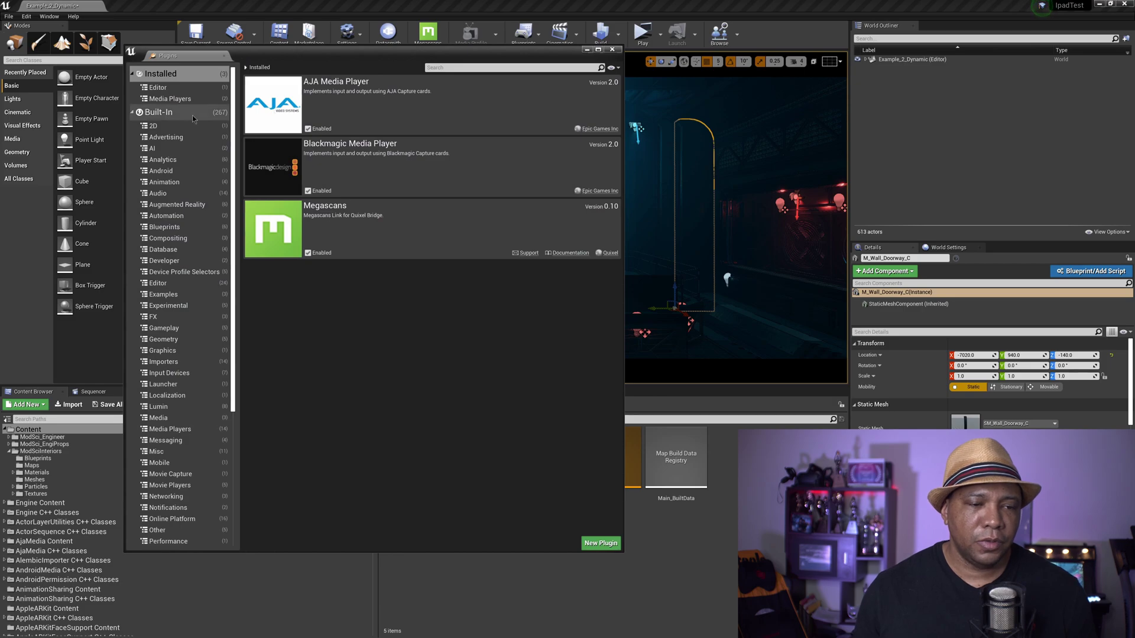
left_click(171, 119)
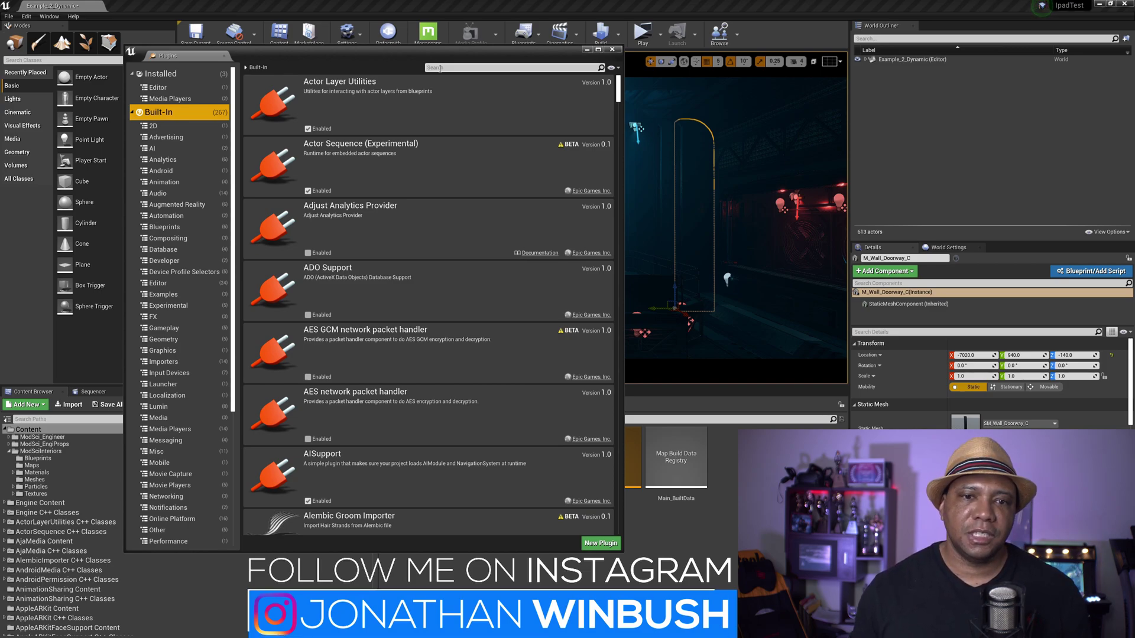
left_click(440, 68)
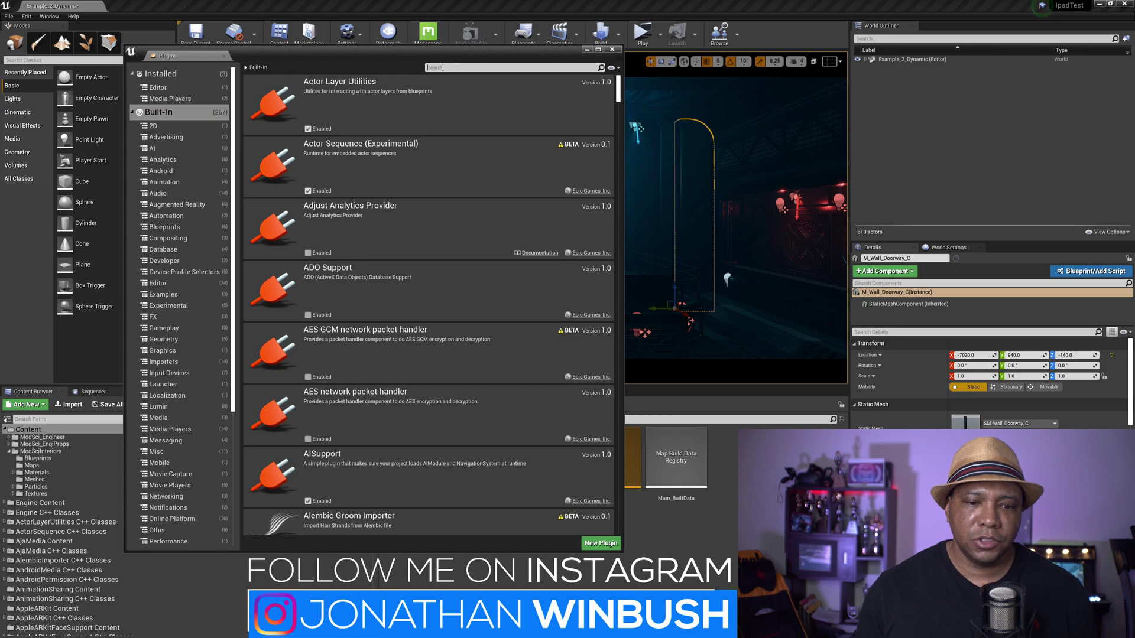
type("virtu")
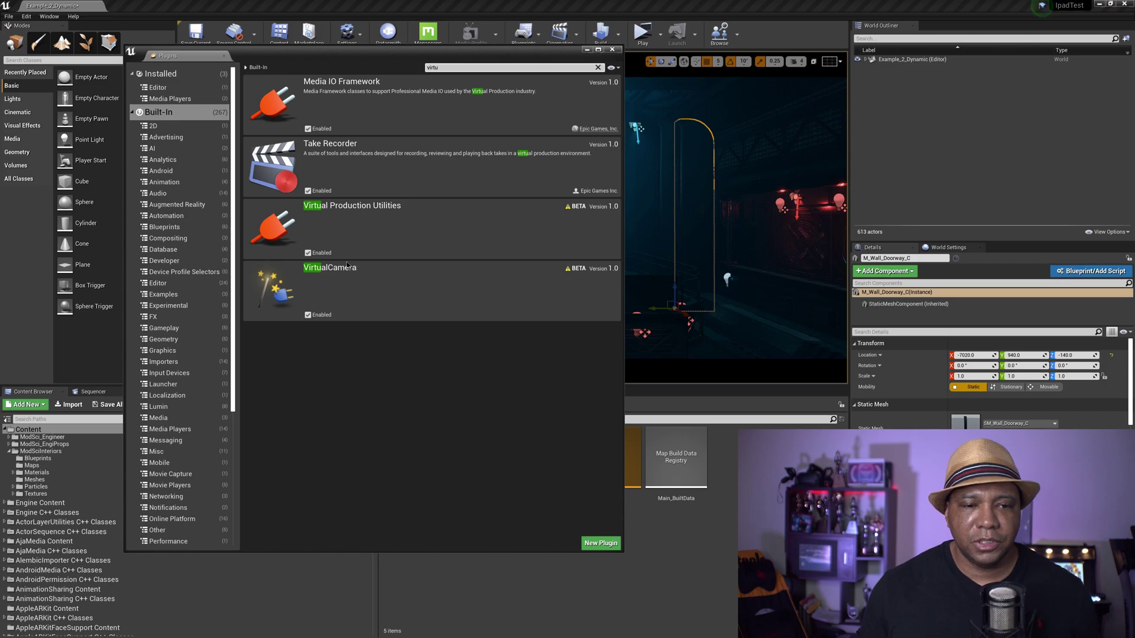
left_click(612, 49)
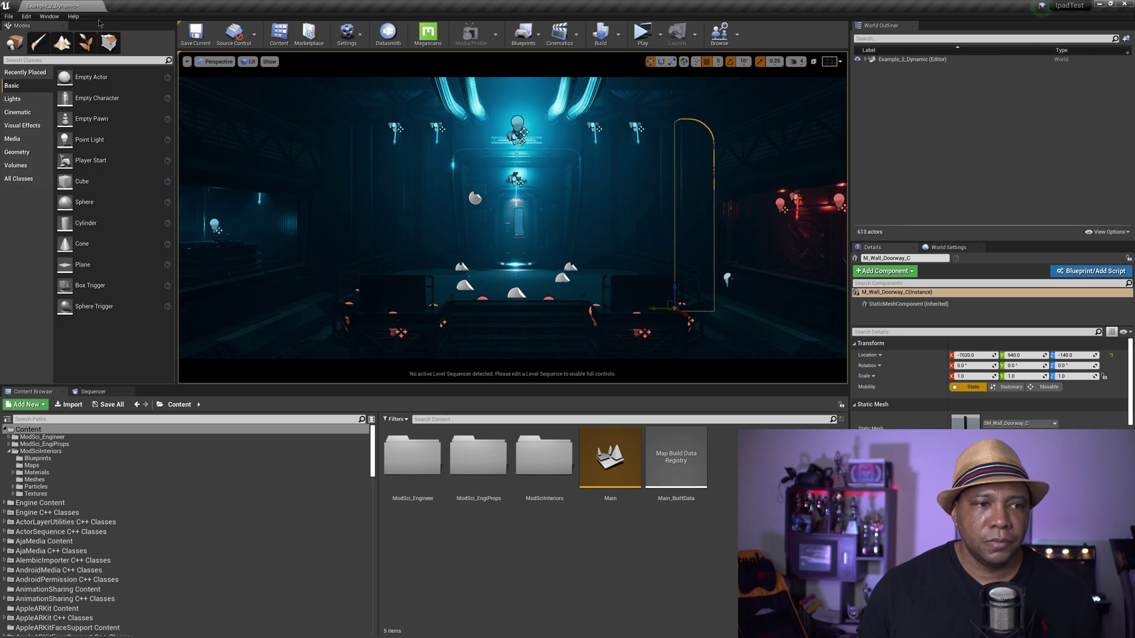
- Open the Take Recorder panel from Window > Cinematics
left_click(61, 15)
left_click(64, 16)
left_click(61, 16)
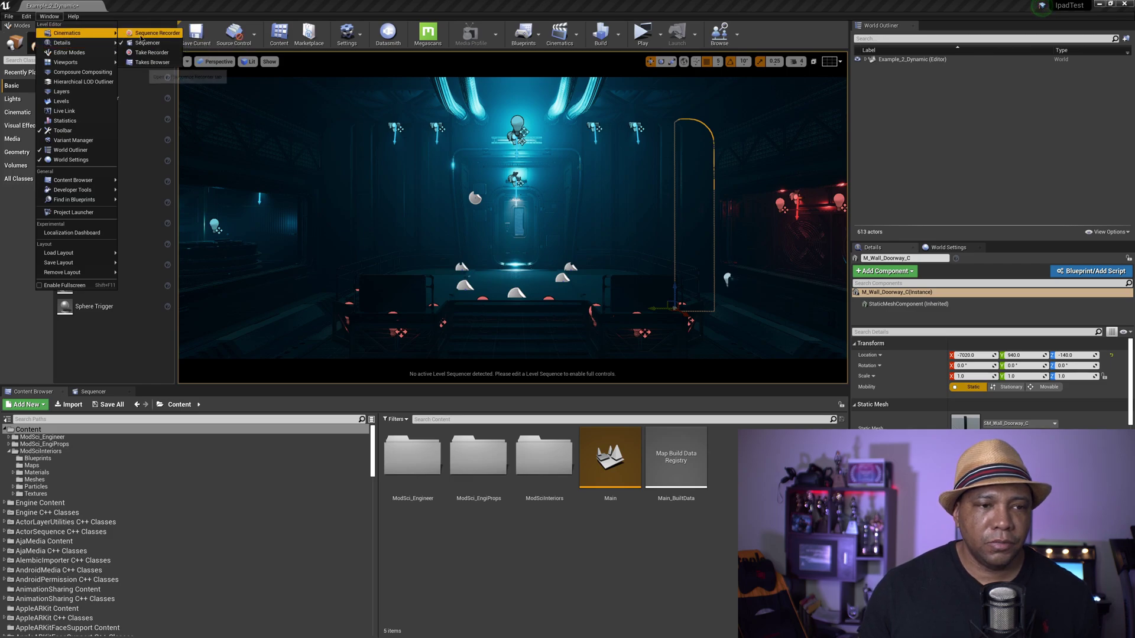
left_click(152, 53)
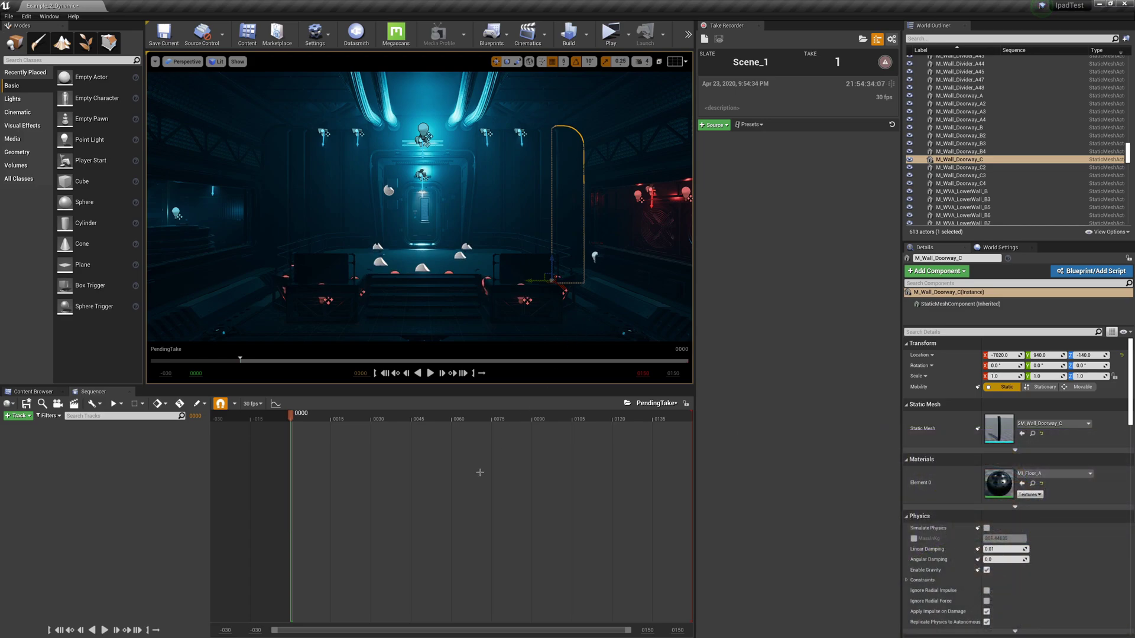
- In Edge's App Store tab, search apple.com for 'unreal remote'
key("super")
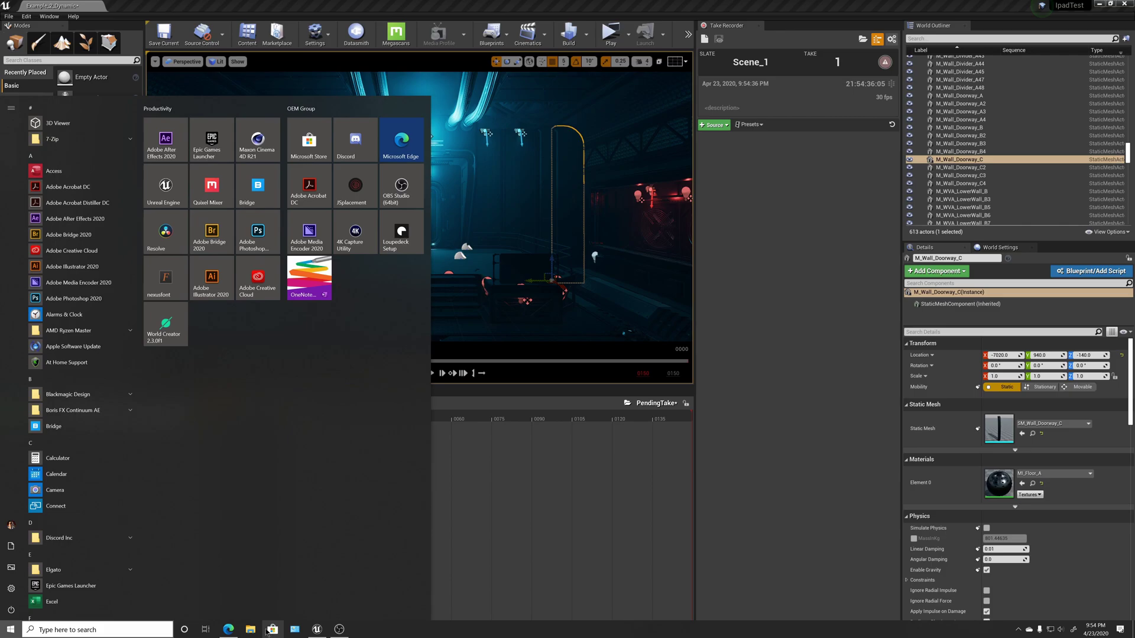
left_click(228, 630)
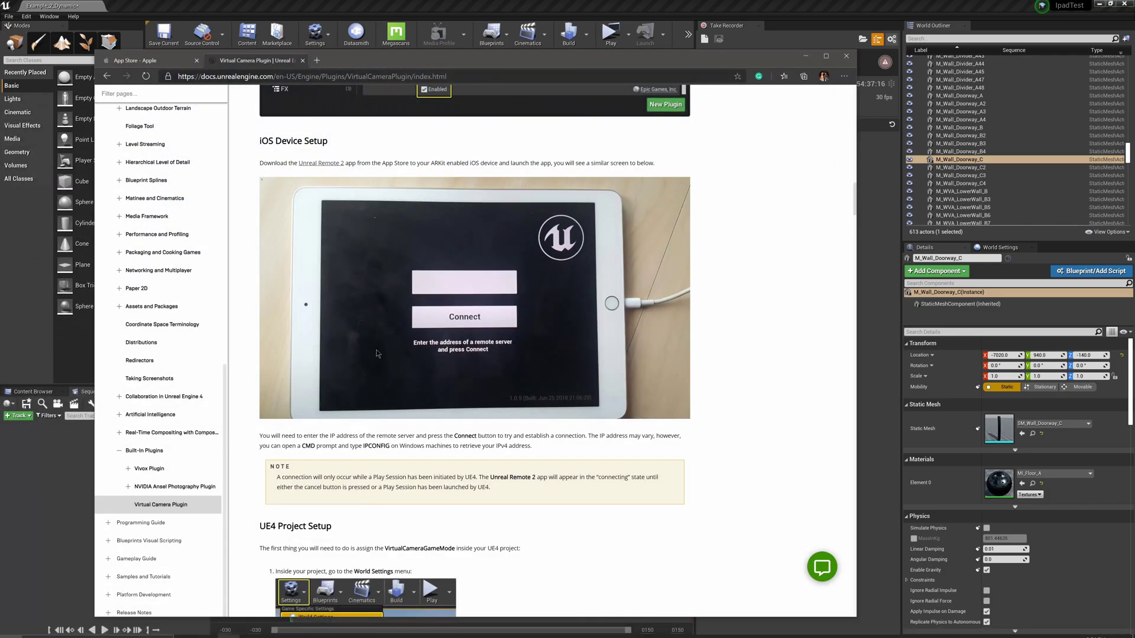
left_click(138, 60)
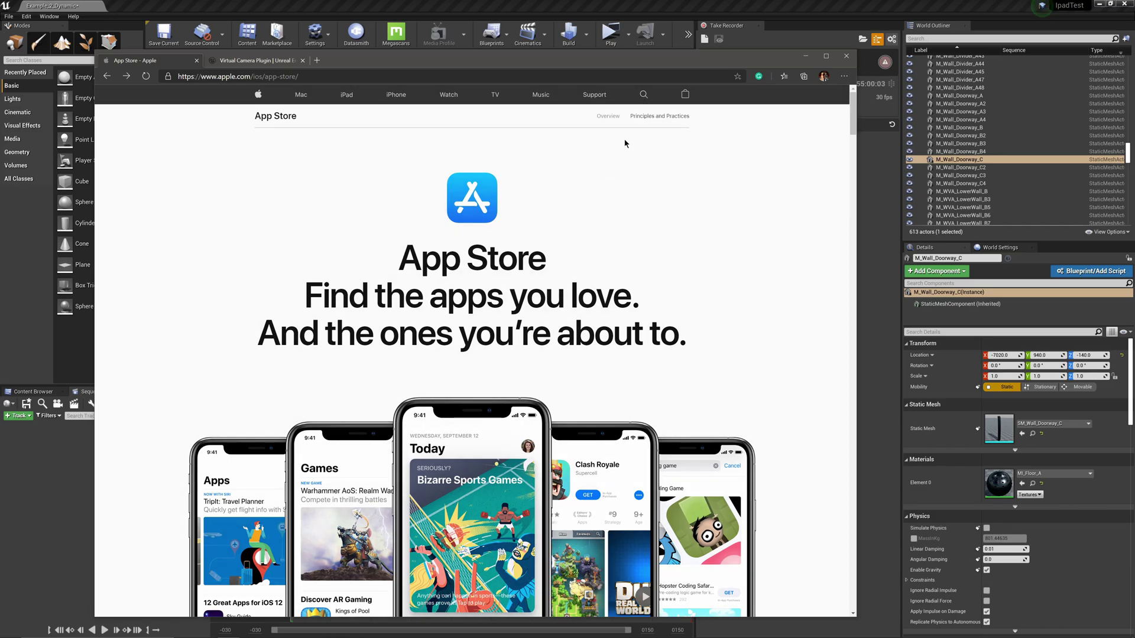
left_click(643, 95)
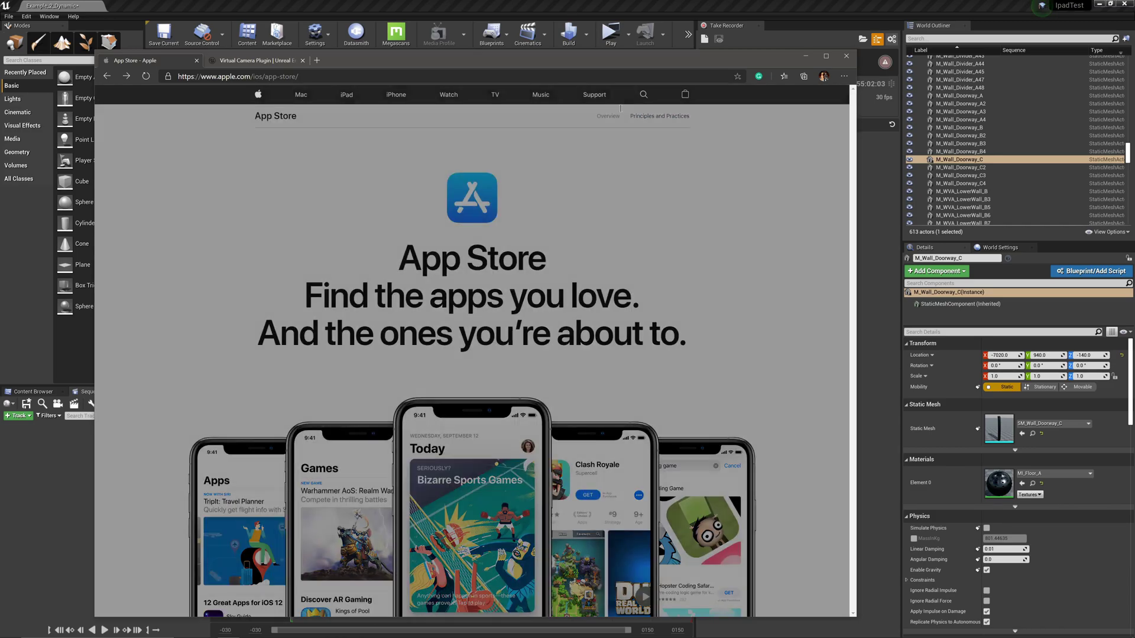
type("unreal remote")
key("Return")
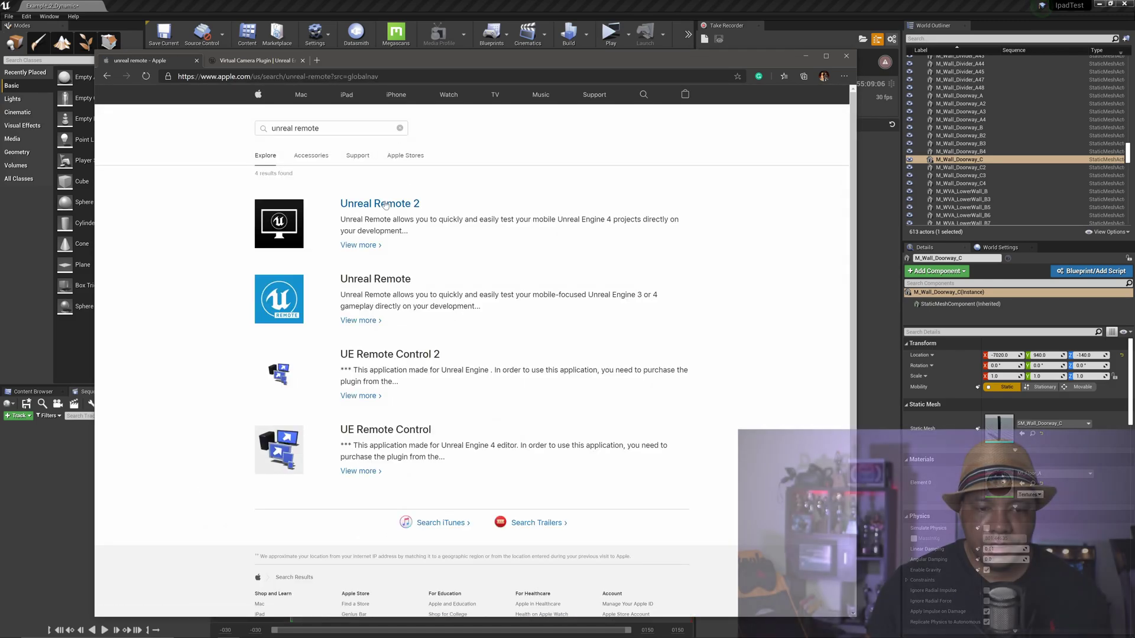
- View the Unreal Remote 2 app's iPad screenshots, then return to the Virtual Camera docs tab
left_click(348, 209)
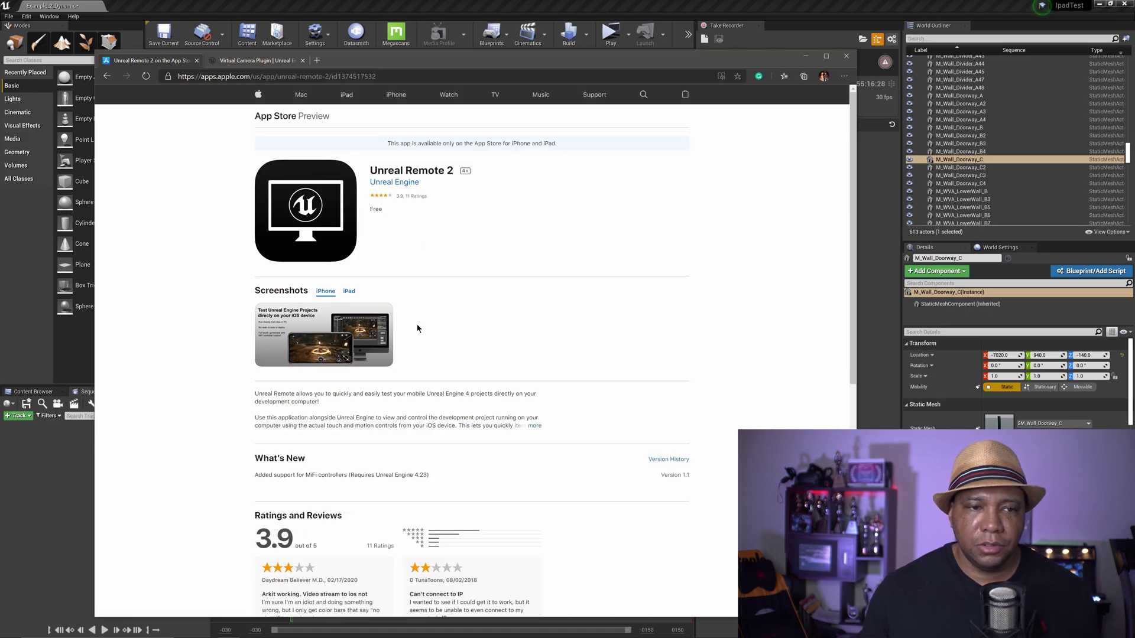
scroll(418, 264, "down", 1)
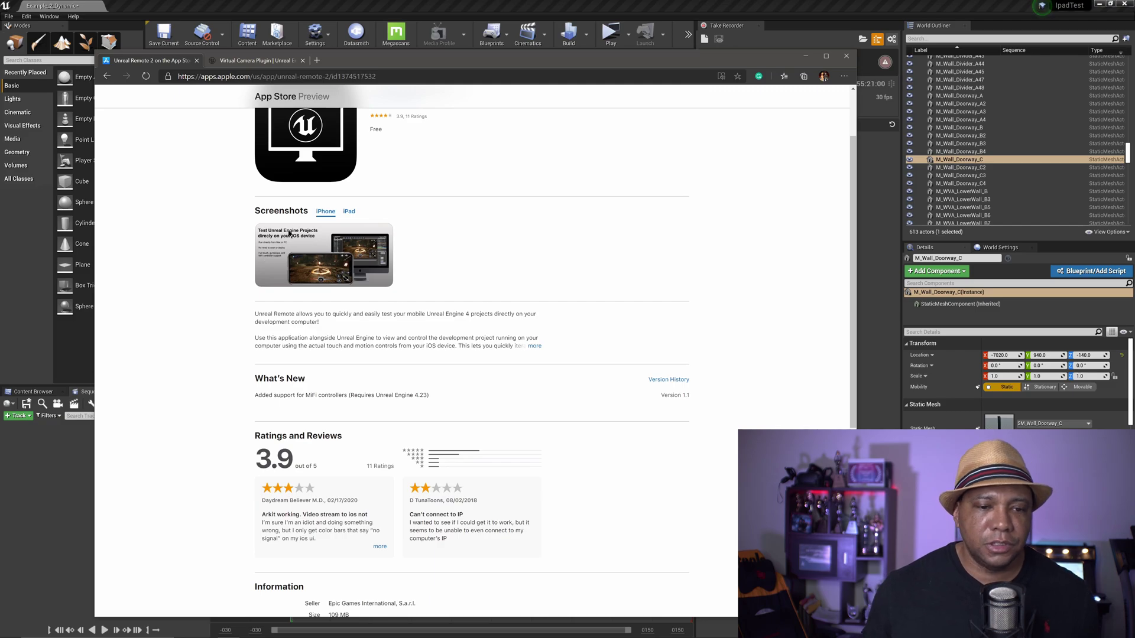
left_click(349, 211)
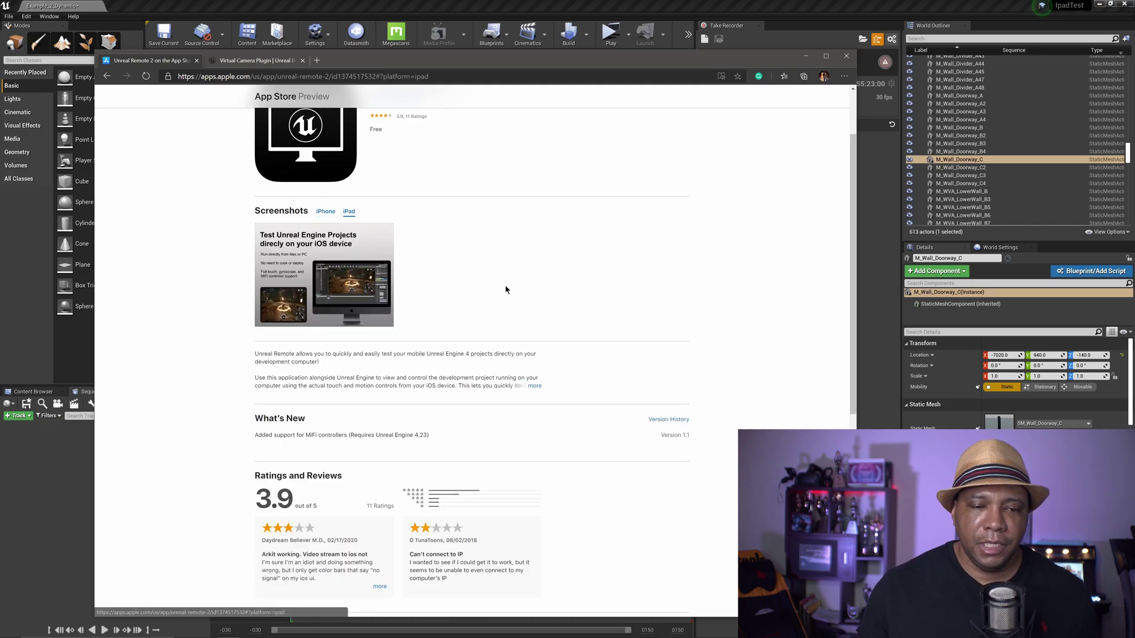
scroll(505, 287, "up", 1)
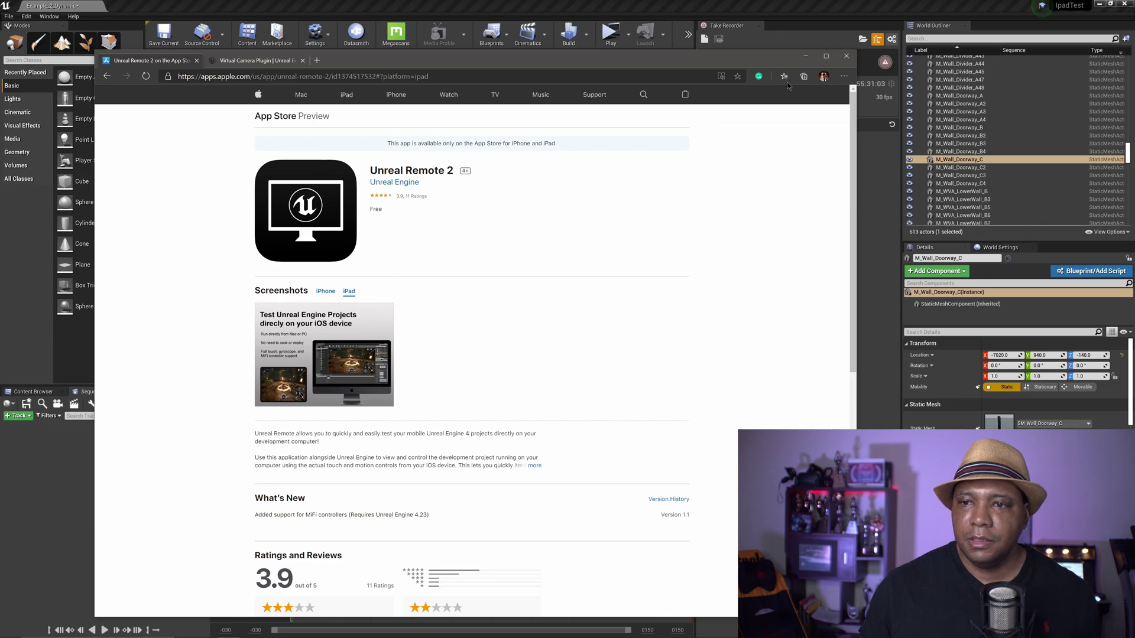
left_click(284, 61)
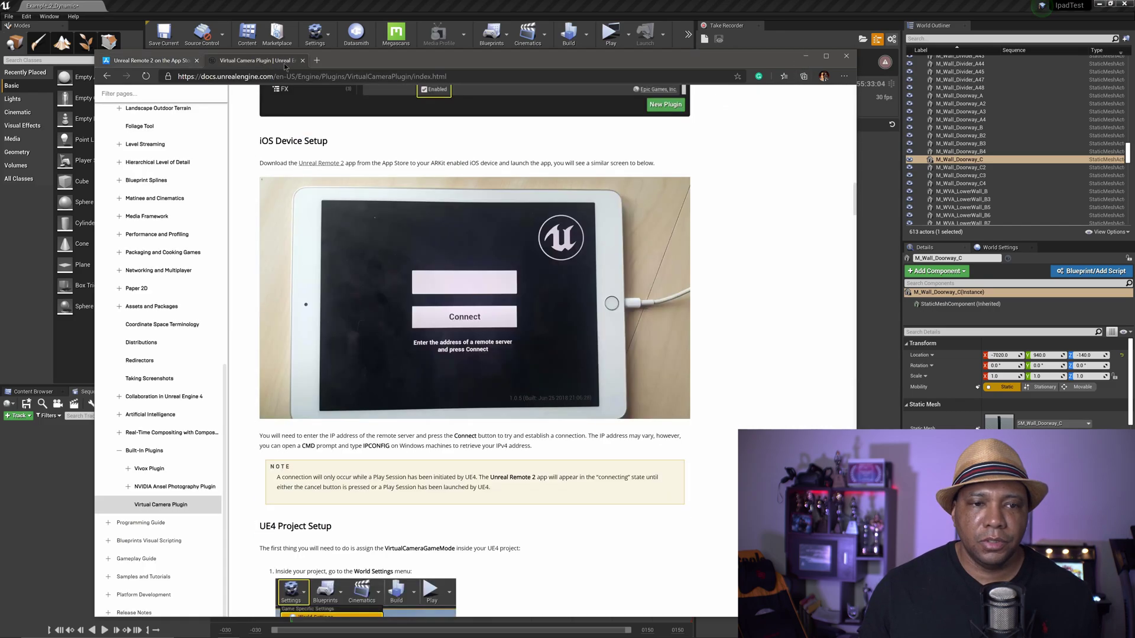
- Scroll to the iOS Device Setup instructions and highlight the word IPCONFIG
scroll(367, 343, "down", 1)
scroll(367, 342, "up", 2)
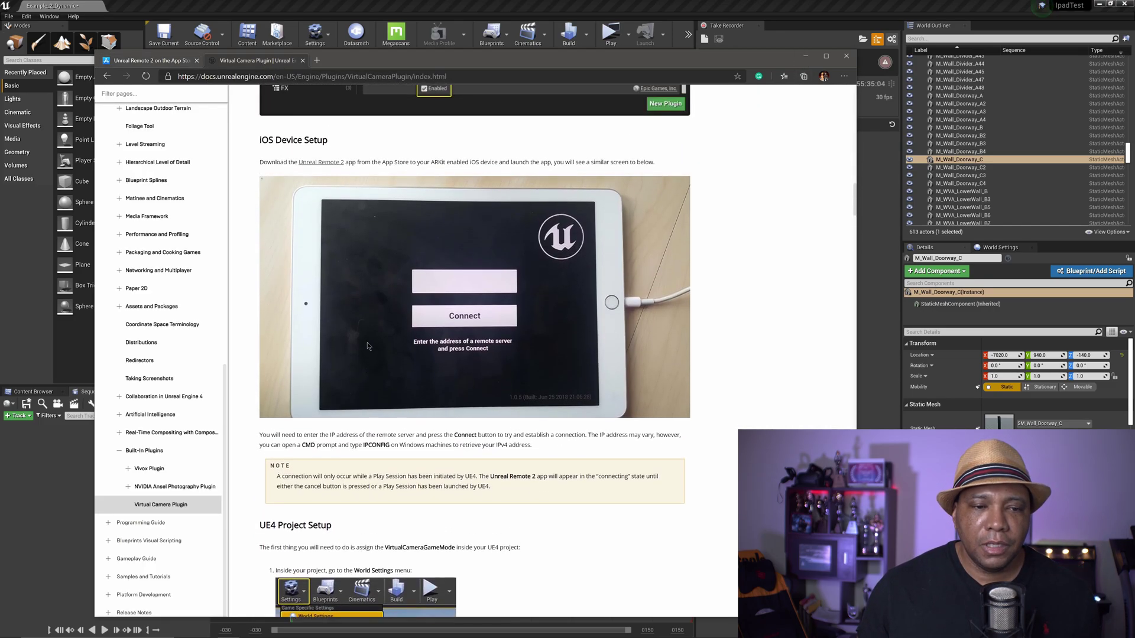
scroll(367, 346, "down", 2)
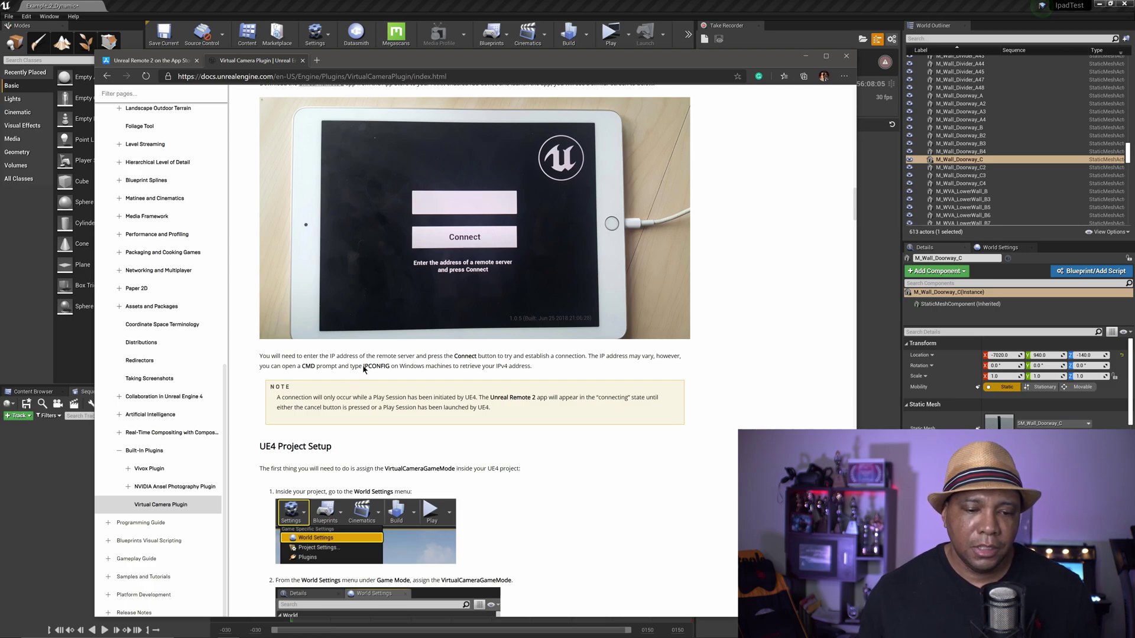
left_click_drag(363, 367, 390, 366)
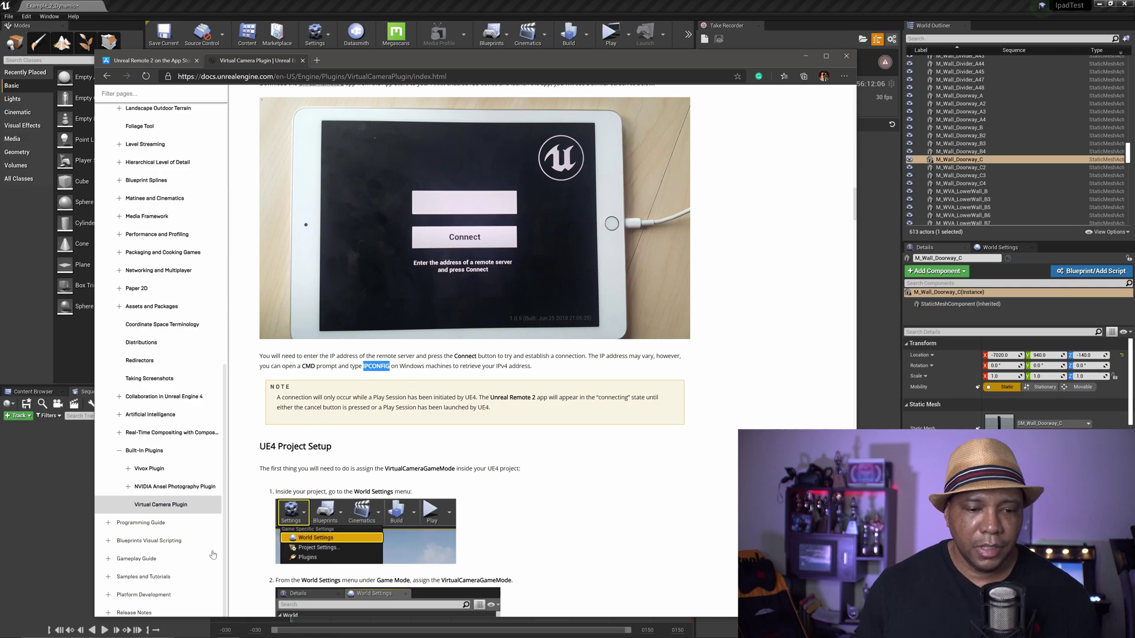
- Launch Command Prompt from a 'cmd' search, close it, then minimize Edge to reveal the editor
mouse_move(414, 637)
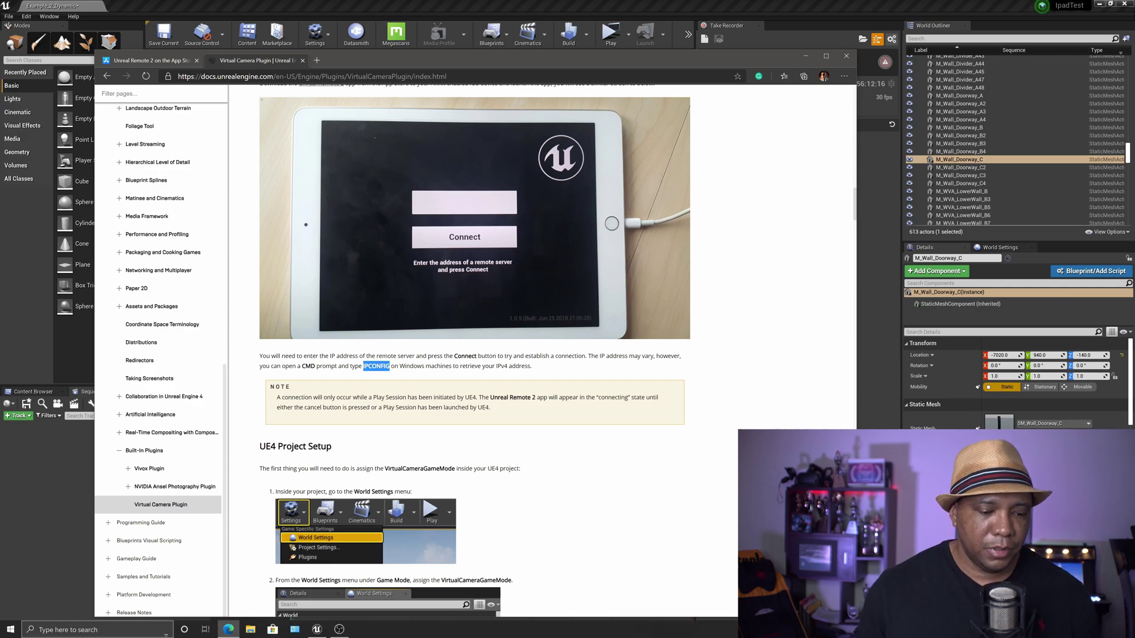
left_click(132, 631)
type("cmd")
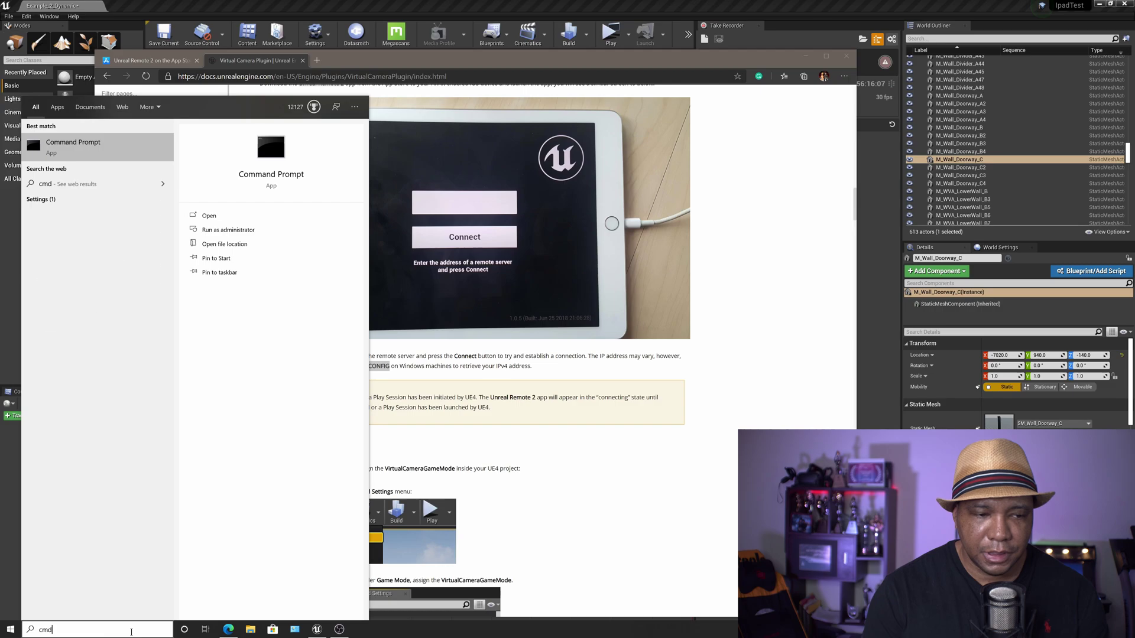
left_click(63, 149)
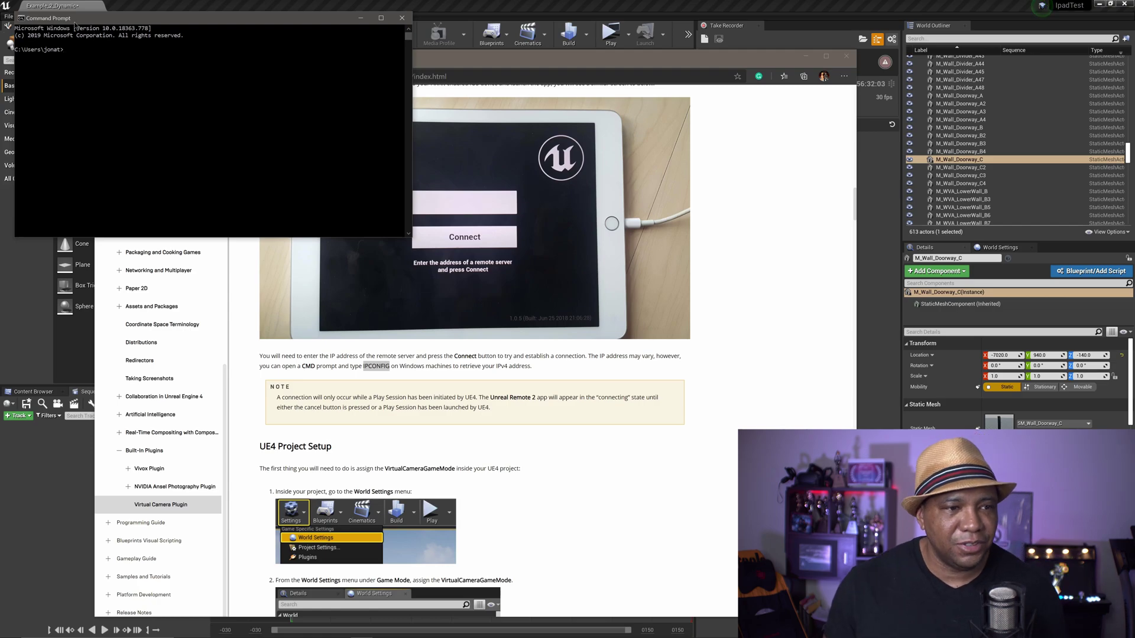
left_click(401, 16)
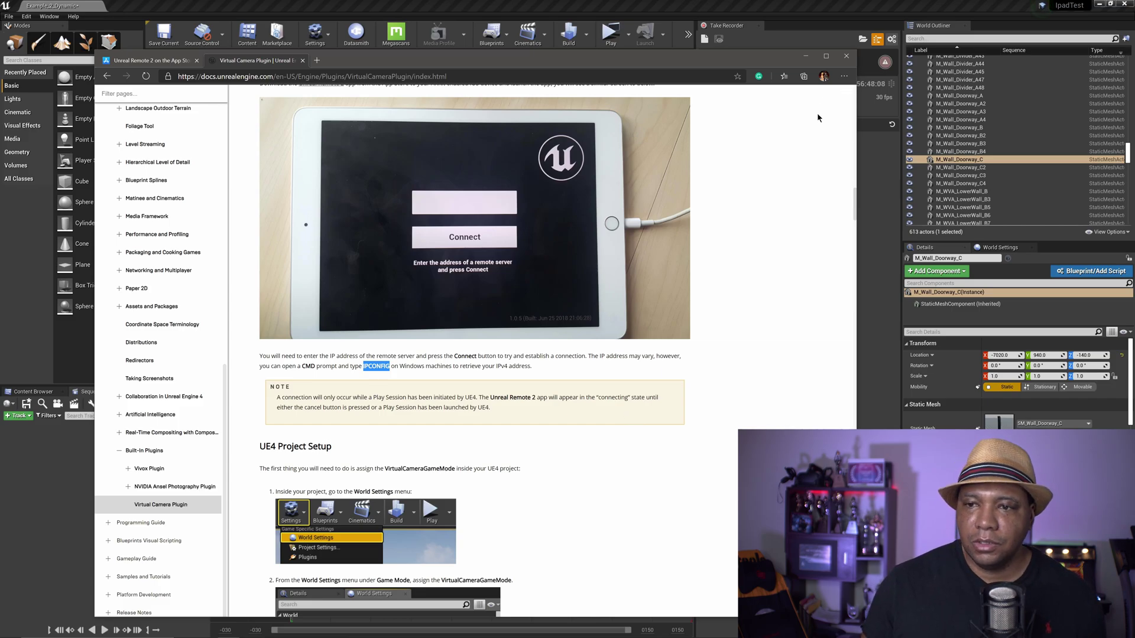
left_click(807, 57)
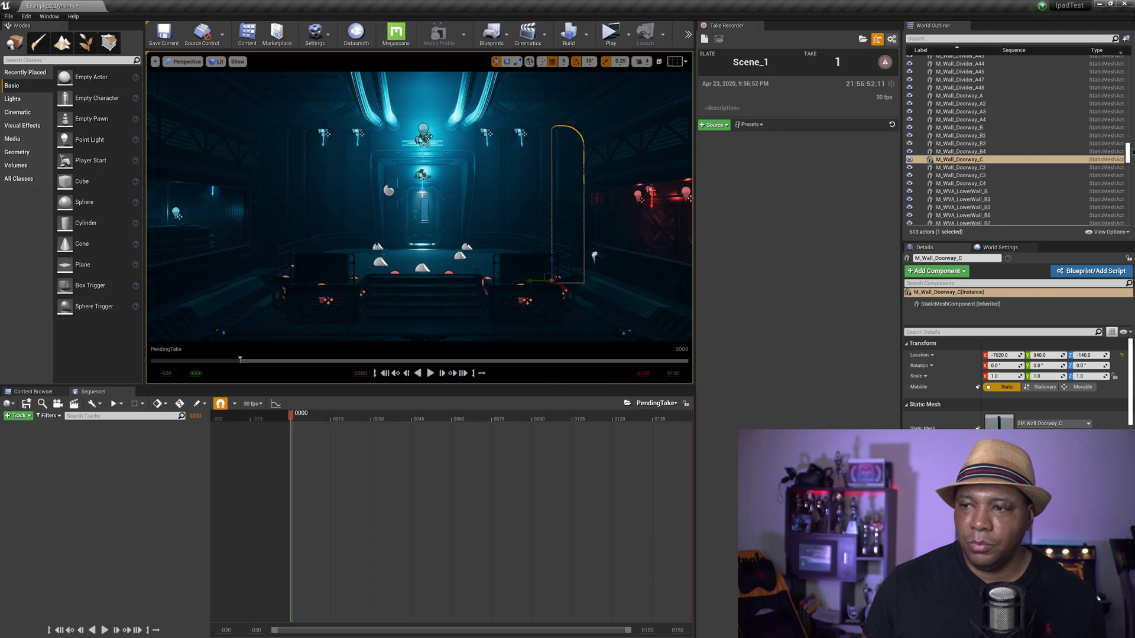
left_click_drag(1128, 152, 1128, 56)
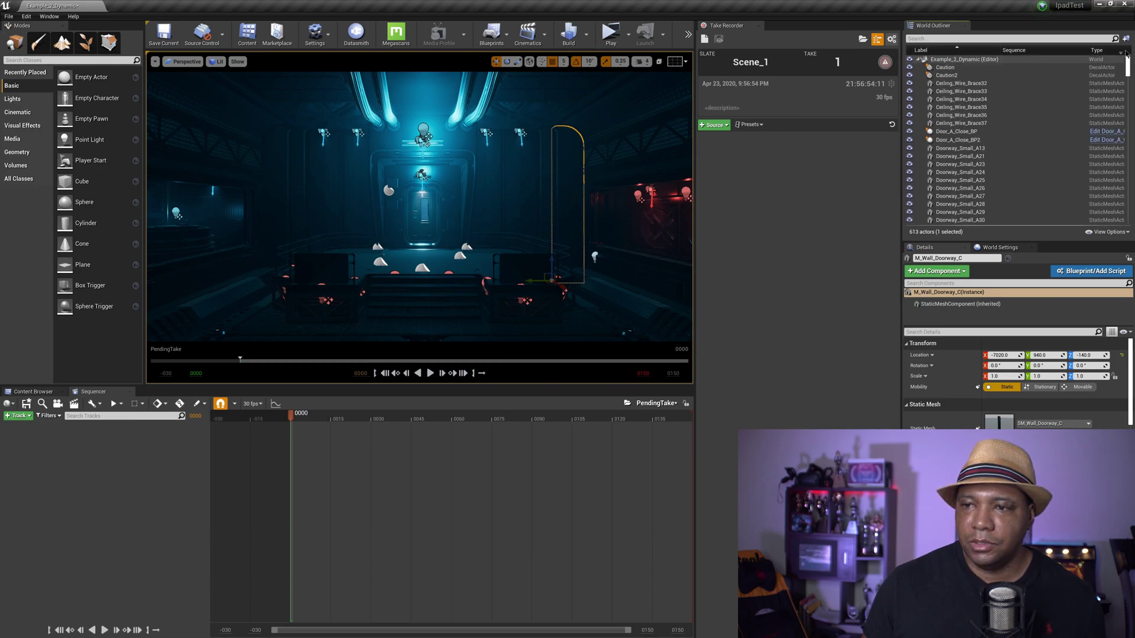
- Collapse the World Outliner, search 'ca' in Modes, and drag a Cine Camera Actor into the level
left_click(918, 61)
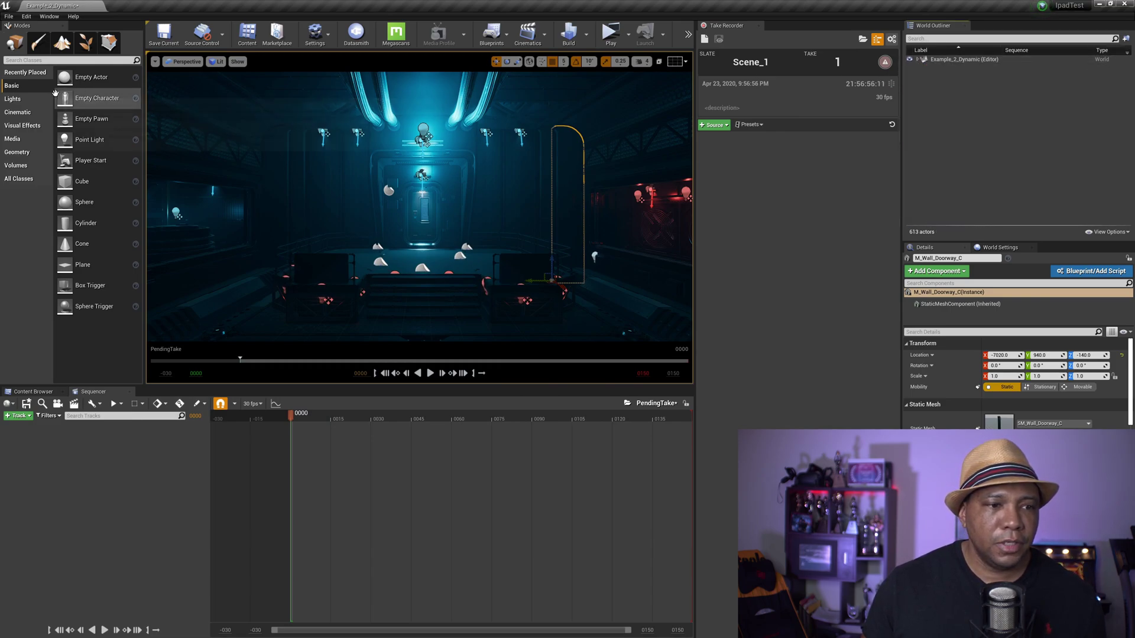
left_click(44, 60)
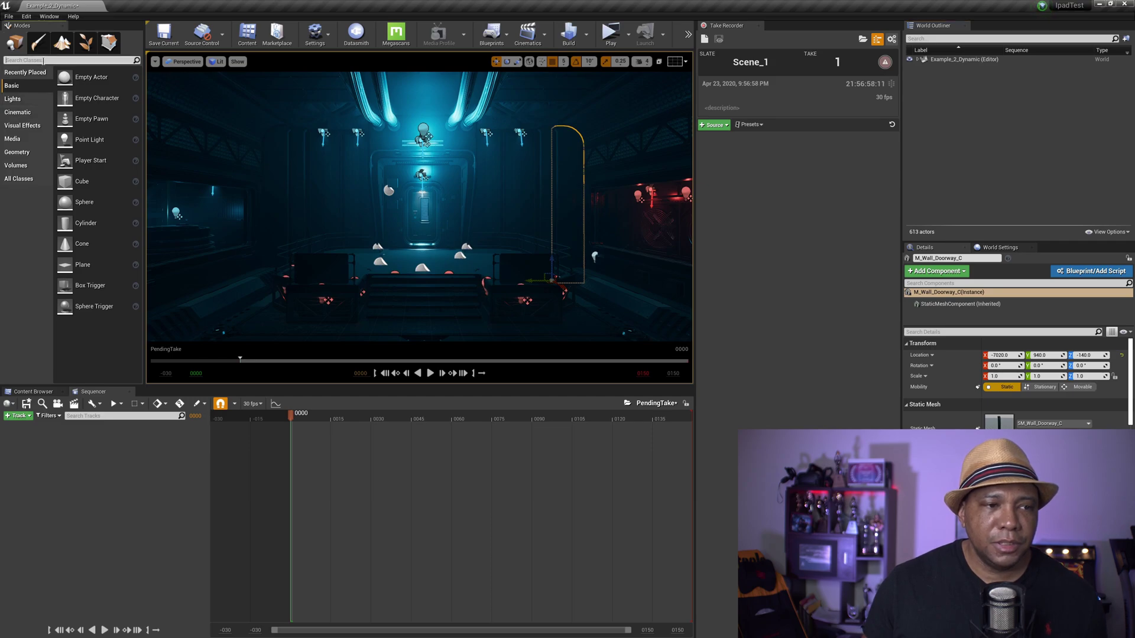
type("cam")
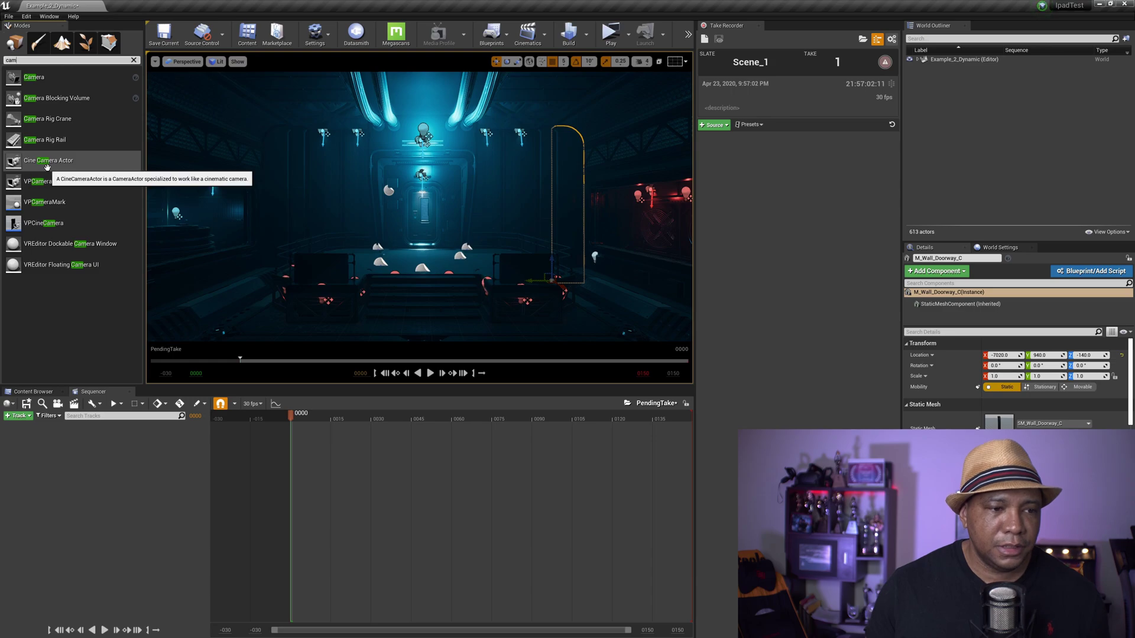
left_click_drag(40, 163, 425, 199)
- Frame CineCameraActor1, adjust its X position with the gizmo arrow, and bring up World Settings
key("f")
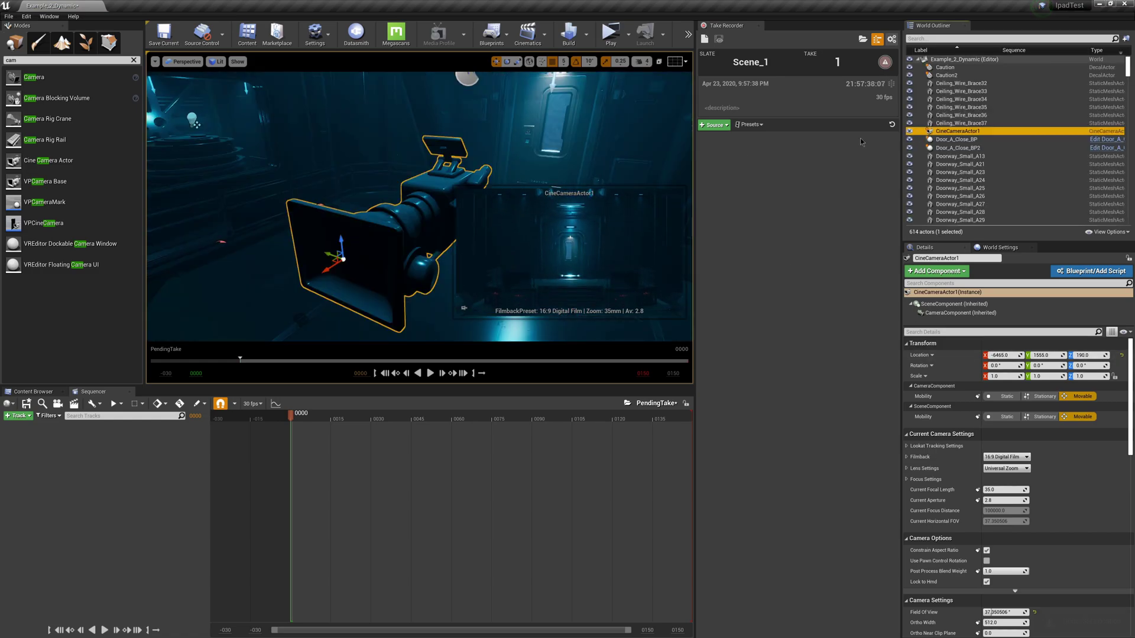
scroll(401, 240, "down", 6)
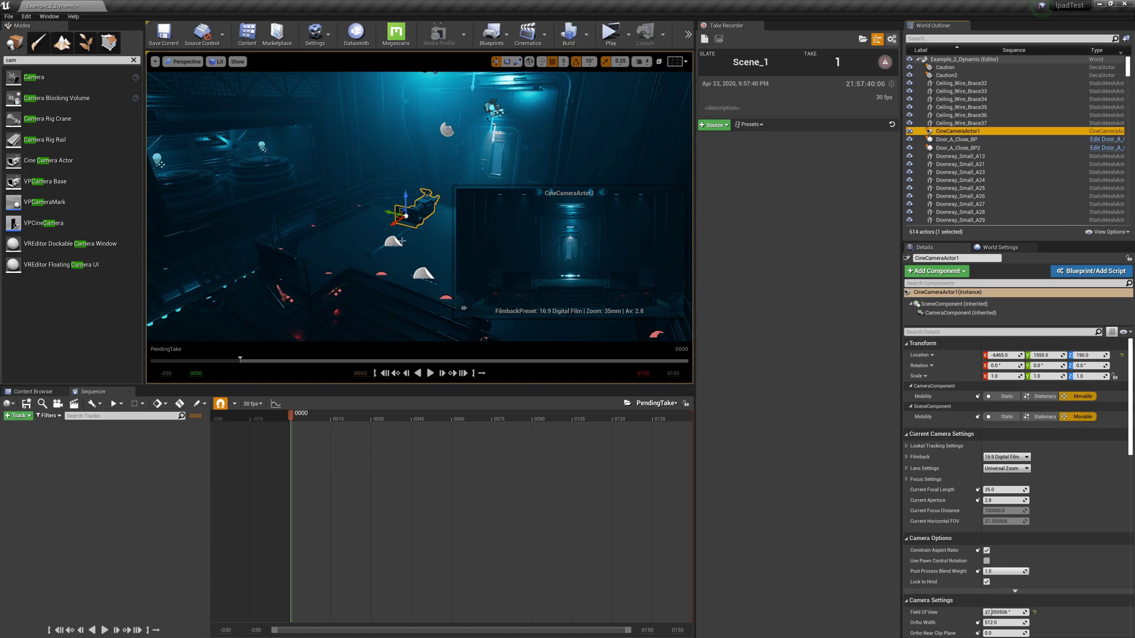
left_click_drag(395, 223, 408, 215)
right_click_drag(396, 252, 395, 248)
left_click_drag(400, 204, 446, 196)
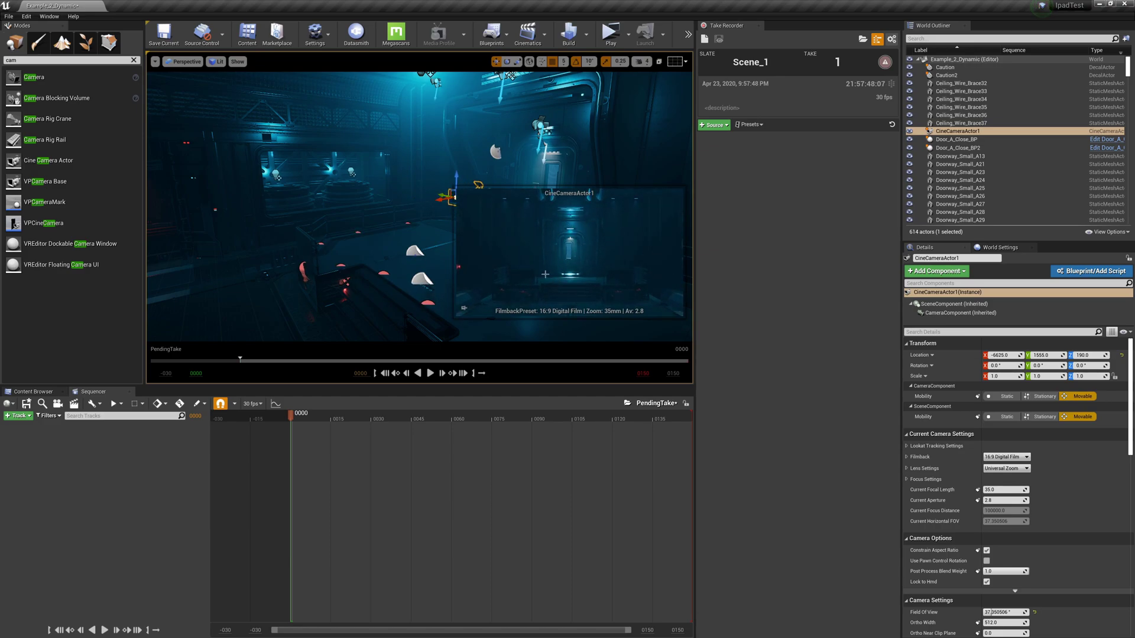
left_click_drag(452, 197, 420, 204)
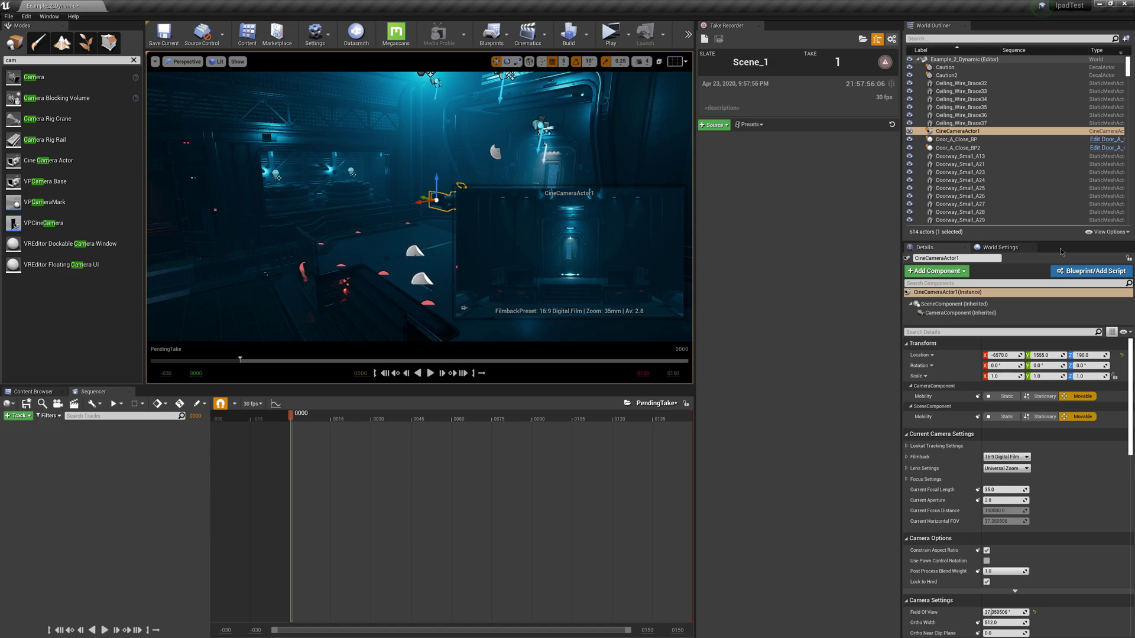
left_click(991, 248)
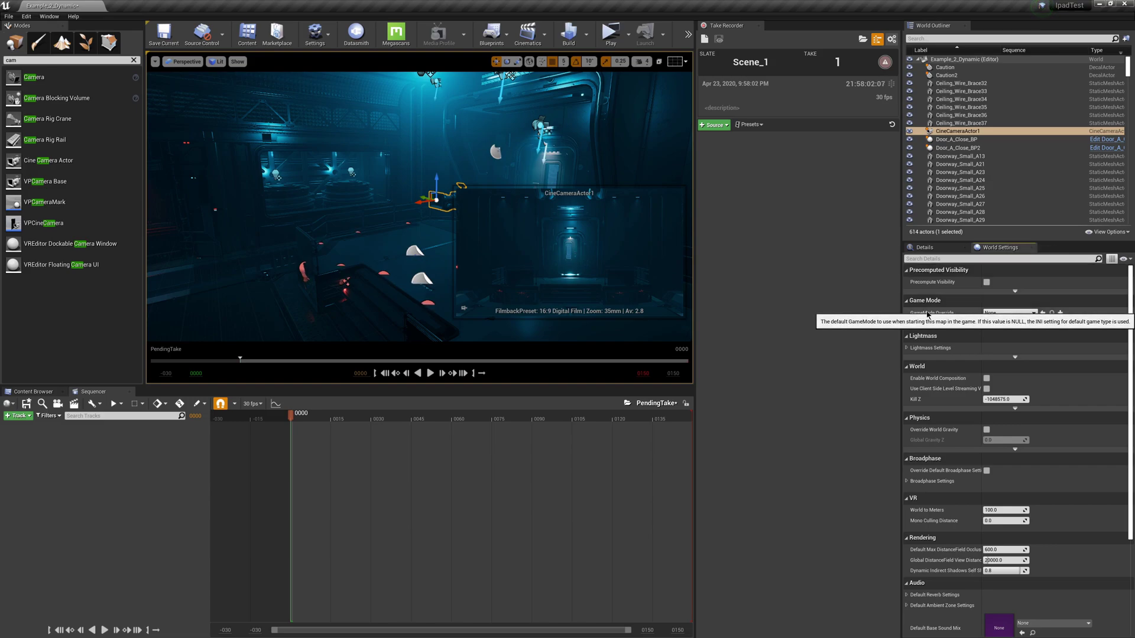
- Pick VirtualCameraGameMode in the World Settings GameMode Override dropdown, replacing None
left_click(993, 314)
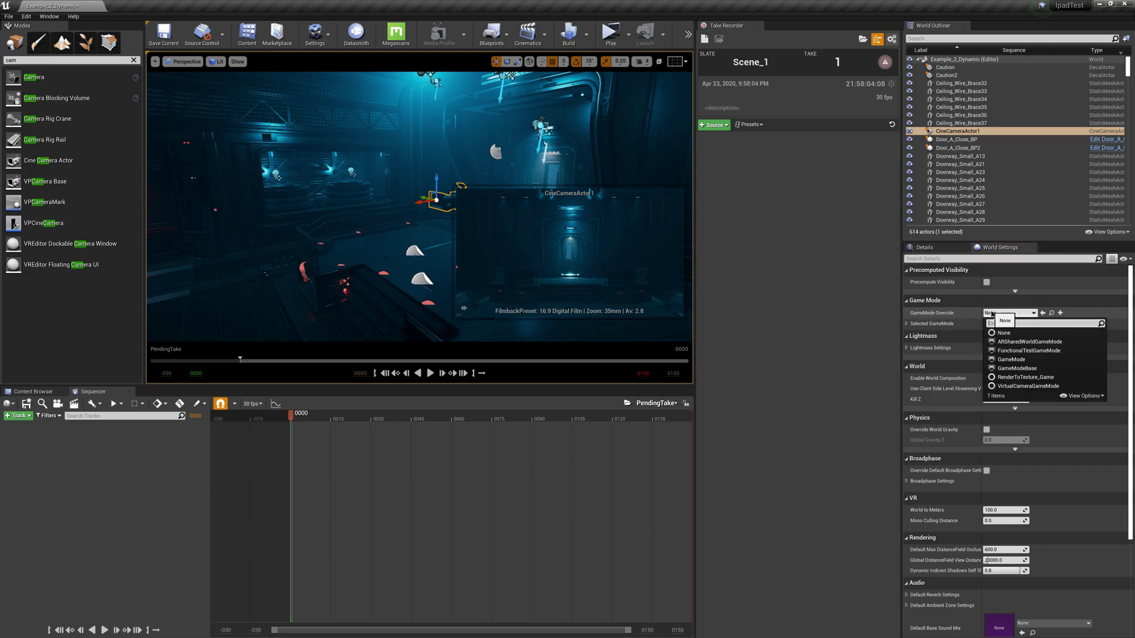
left_click(1028, 386)
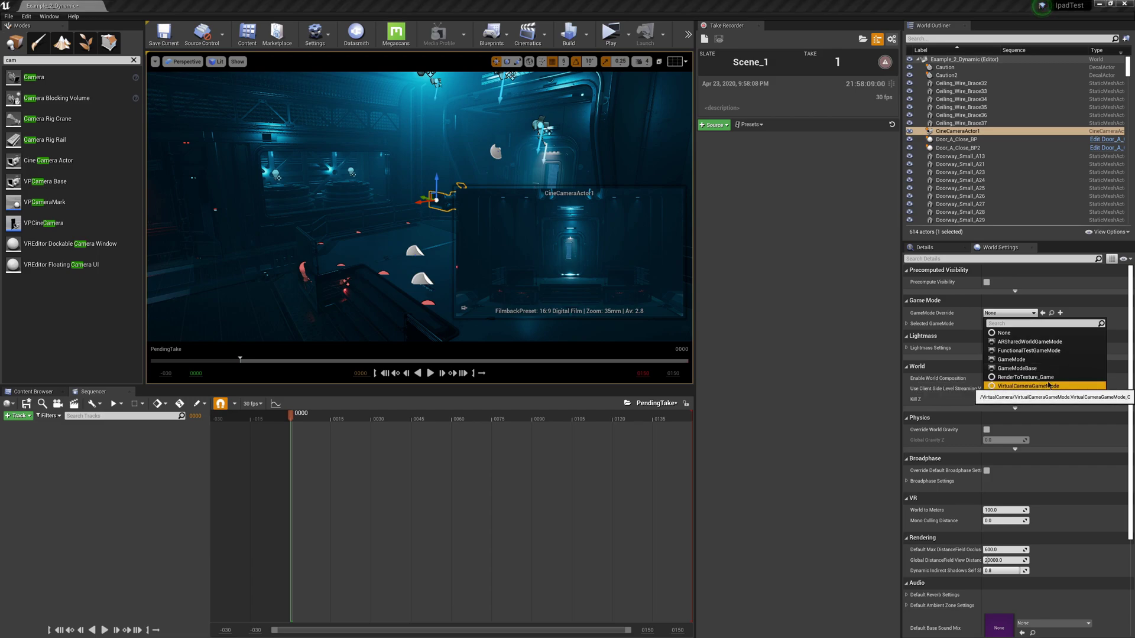
left_click(1048, 385)
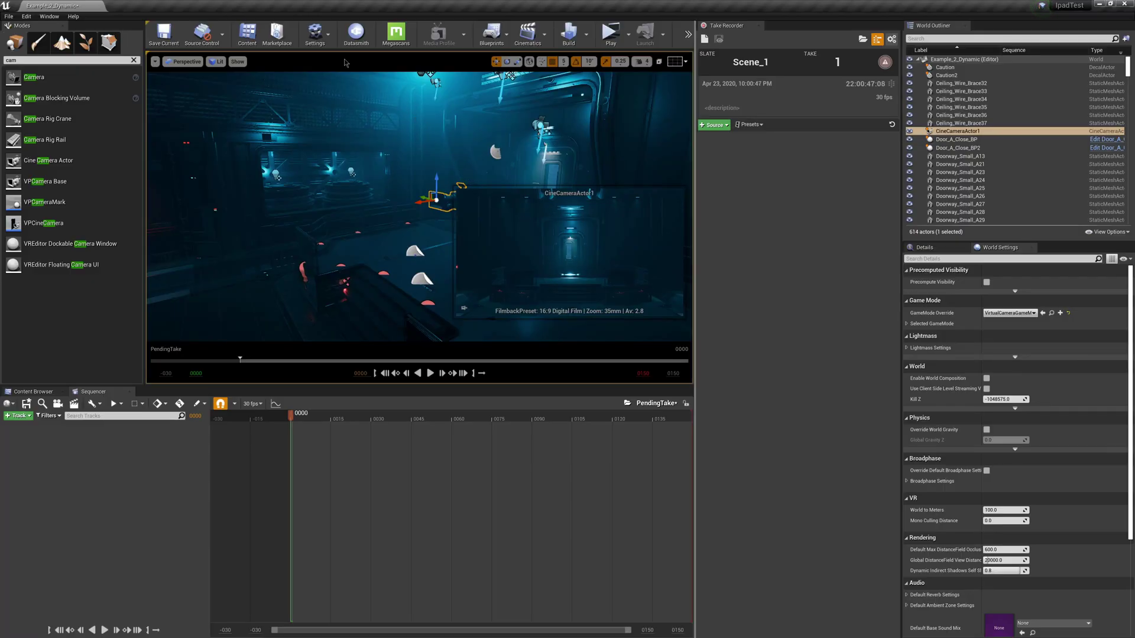
- Enable Always Show Touch Interface under Project Settings > Engine > Input, then close the window
left_click(320, 38)
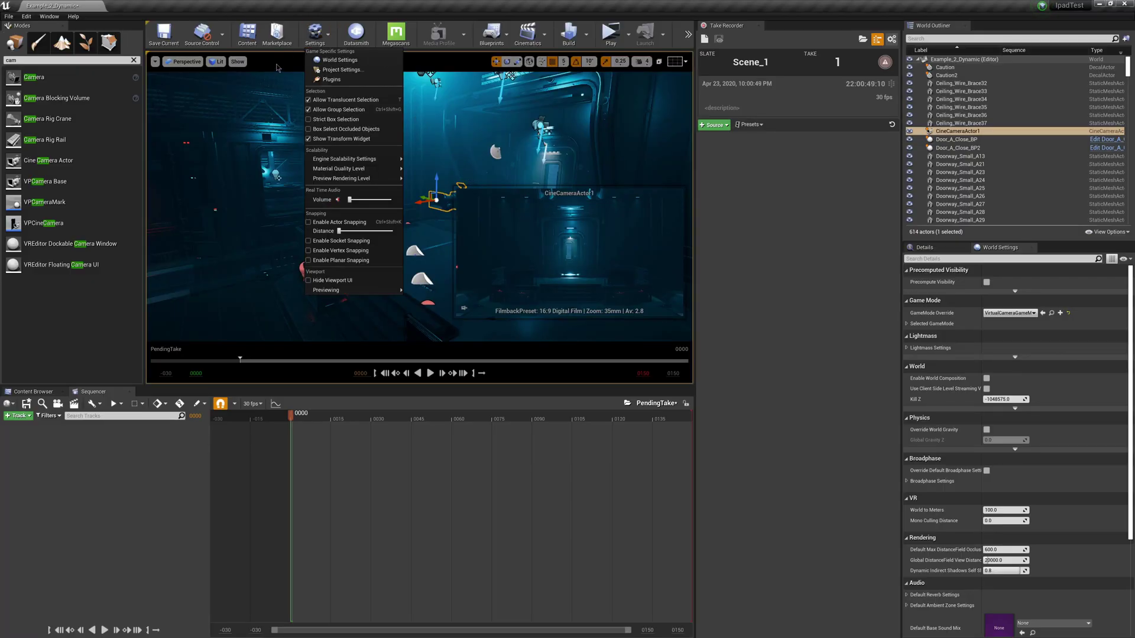
left_click(344, 70)
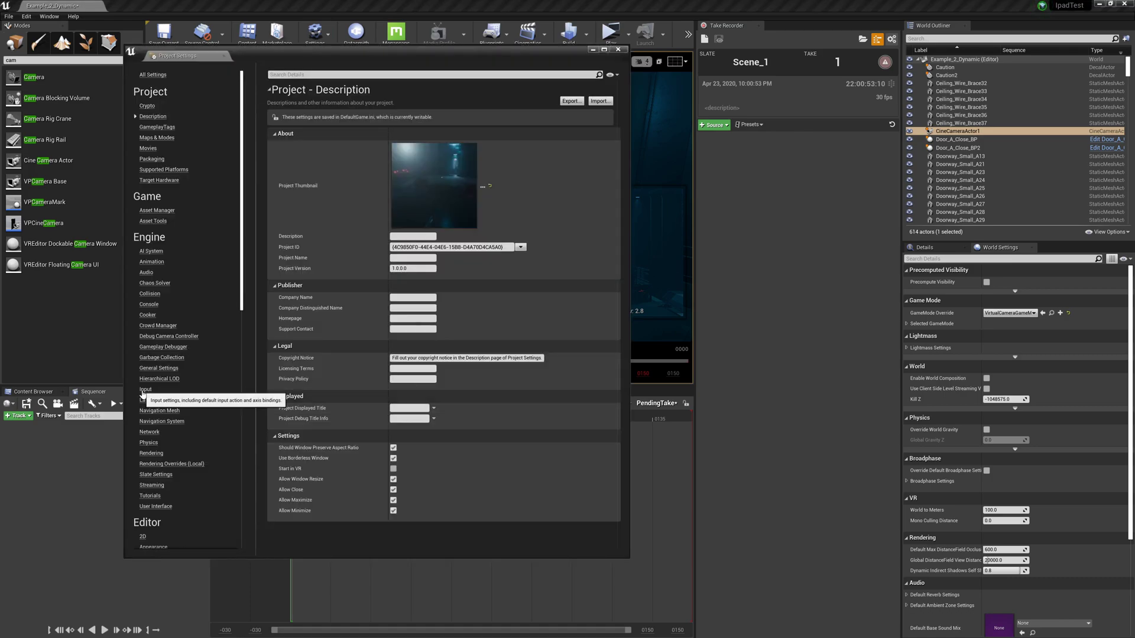
left_click(144, 391)
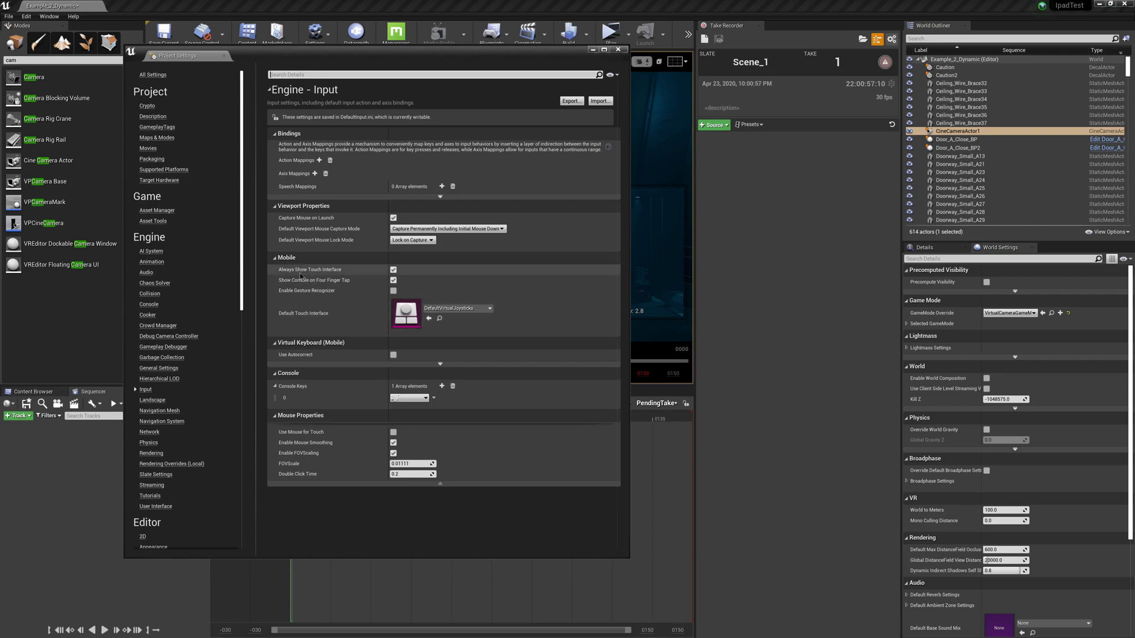
left_click(393, 270)
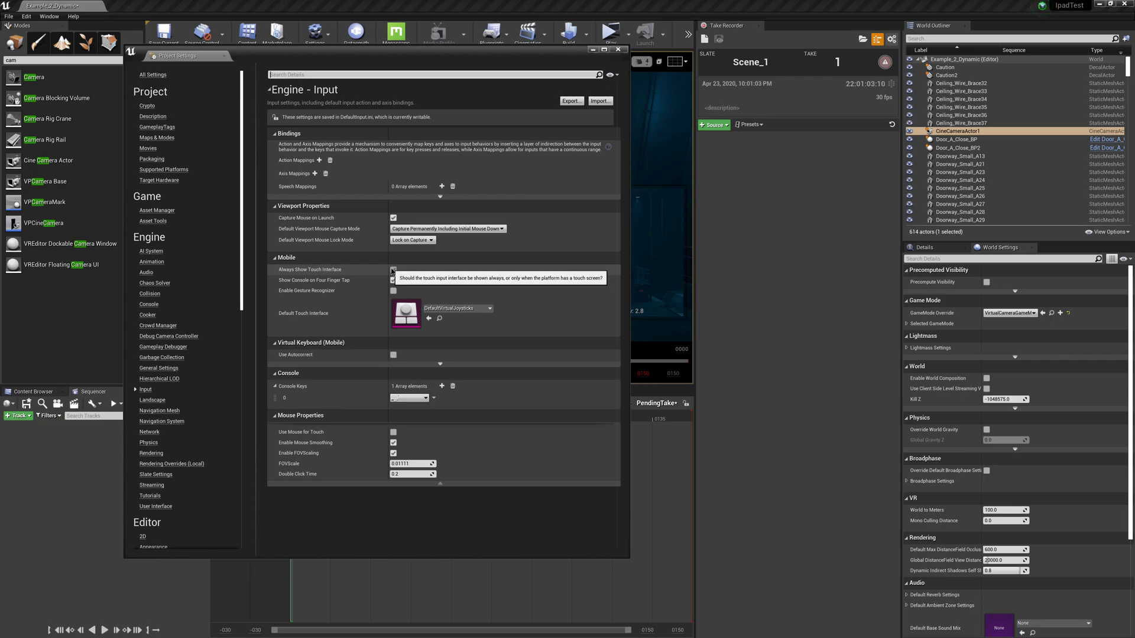
left_click(393, 271)
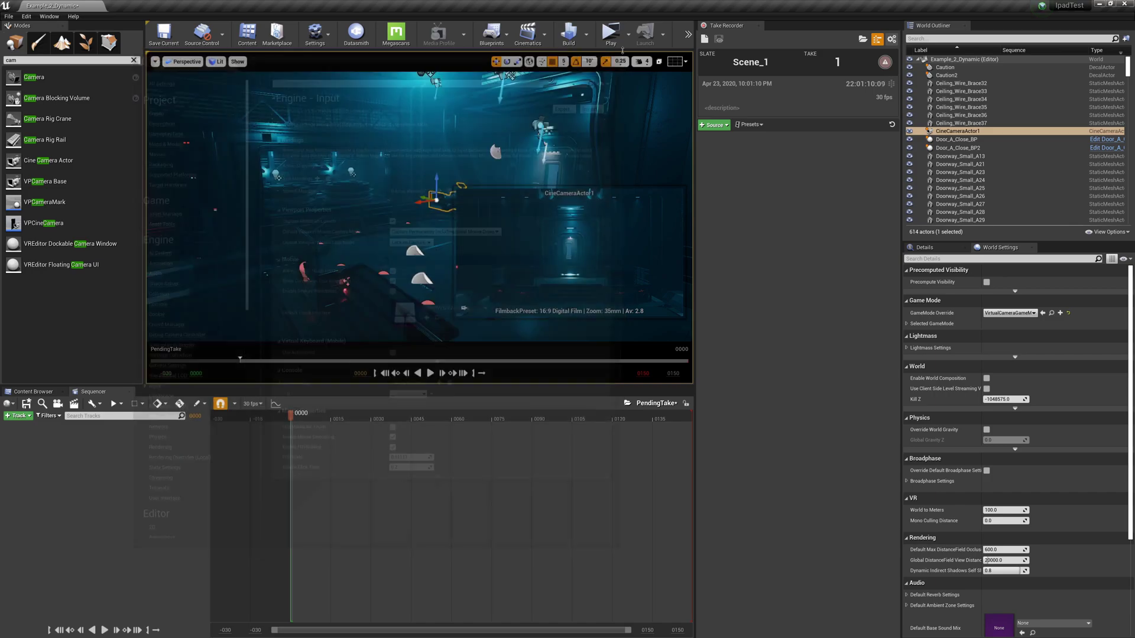
left_click(617, 49)
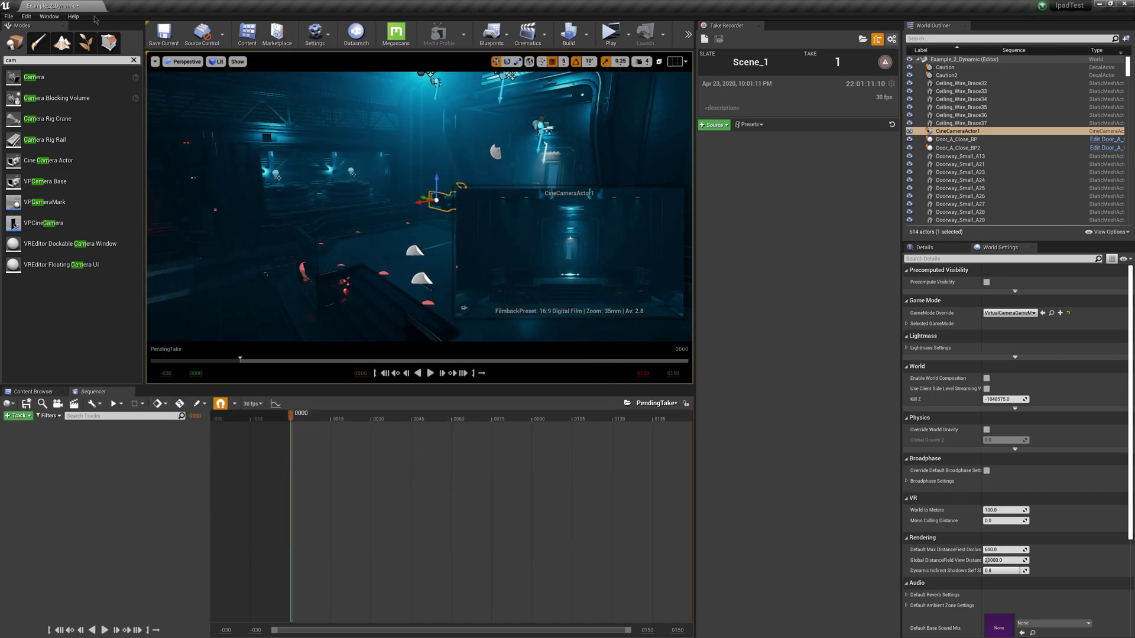
- Set the Level Editor Play resolution to Tablets > iPad (6th gen.), 1536 x 1152, in Editor Preferences
left_click(33, 18)
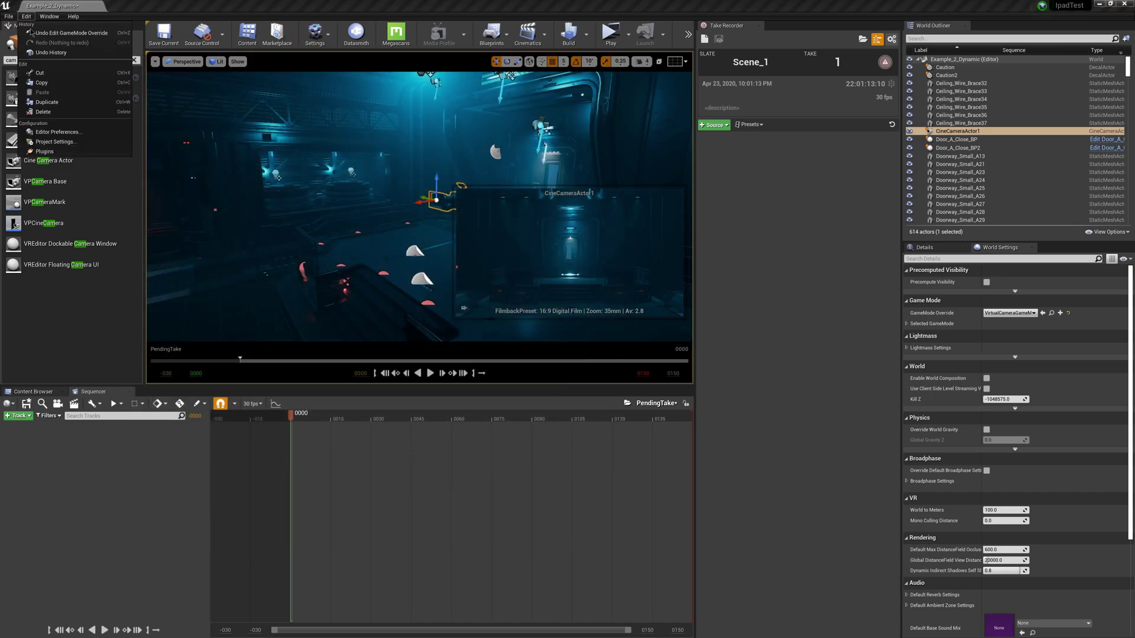
left_click(65, 134)
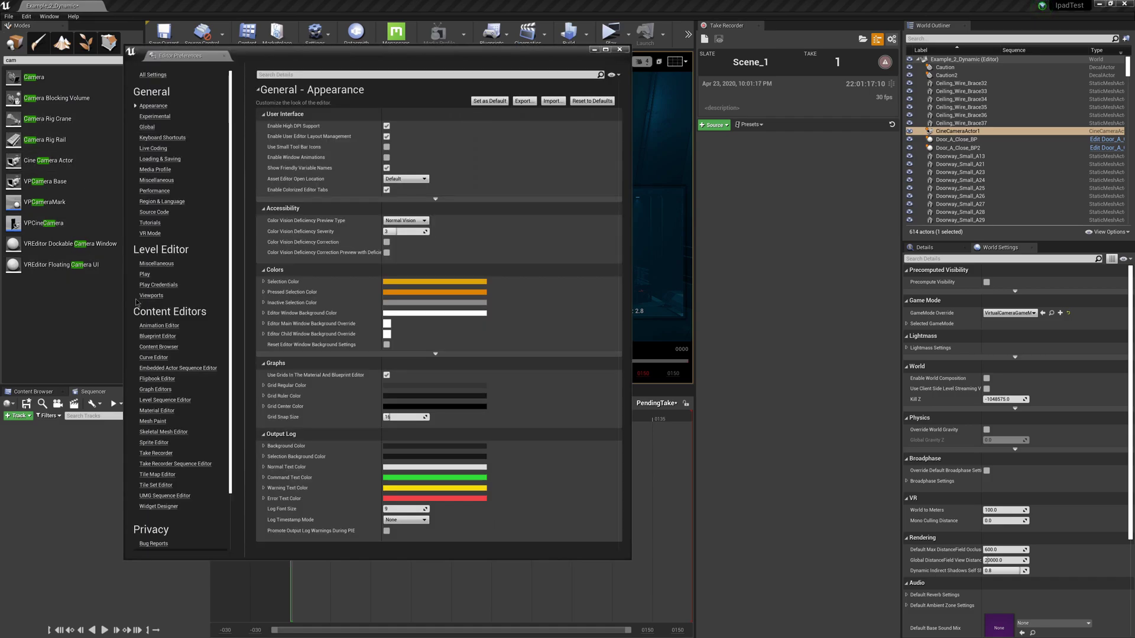
left_click(148, 275)
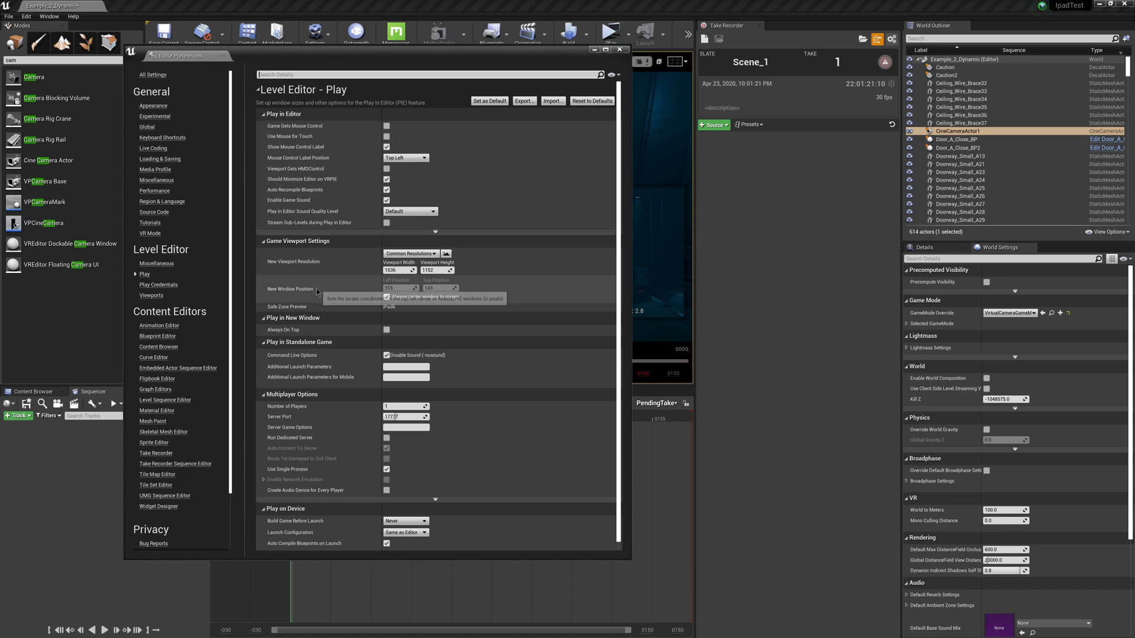
left_click(412, 257)
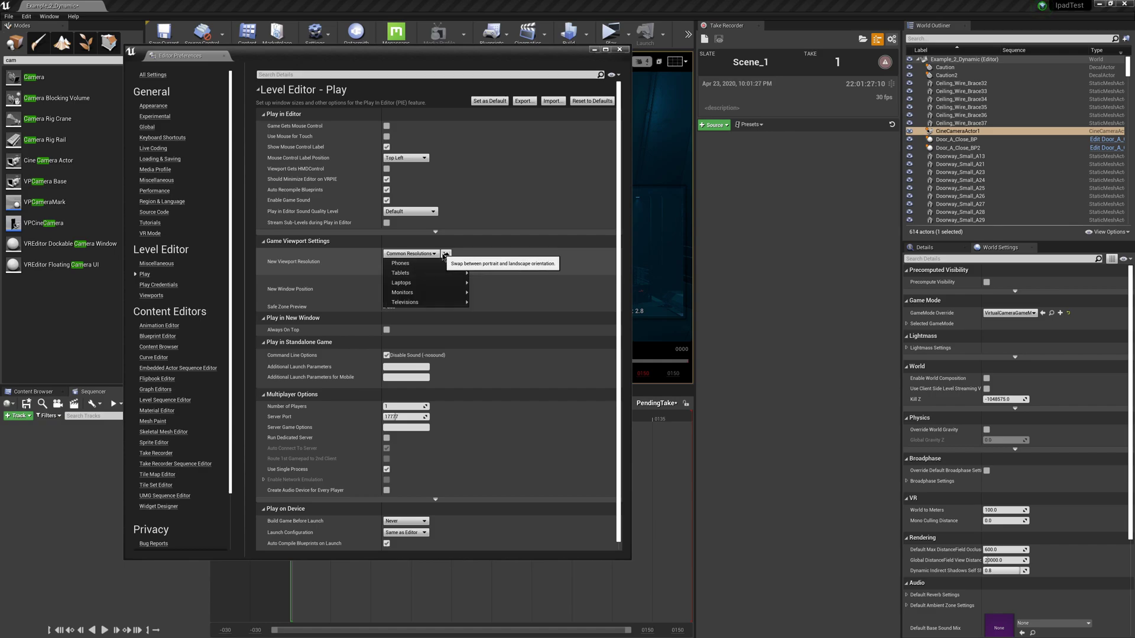
mouse_move(442, 264)
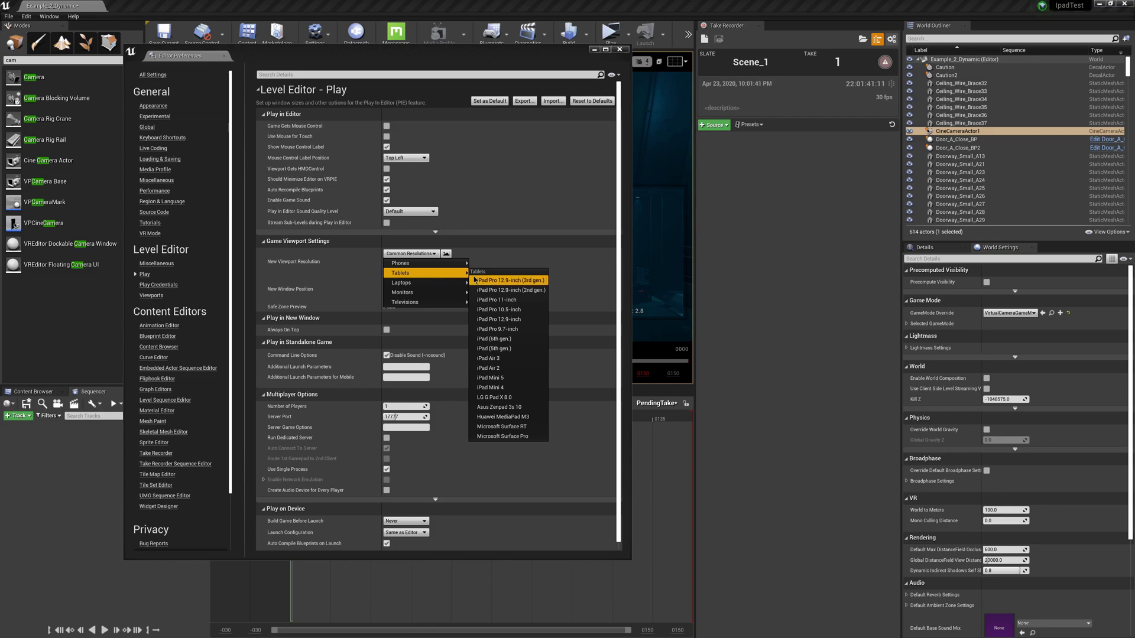
left_click(508, 339)
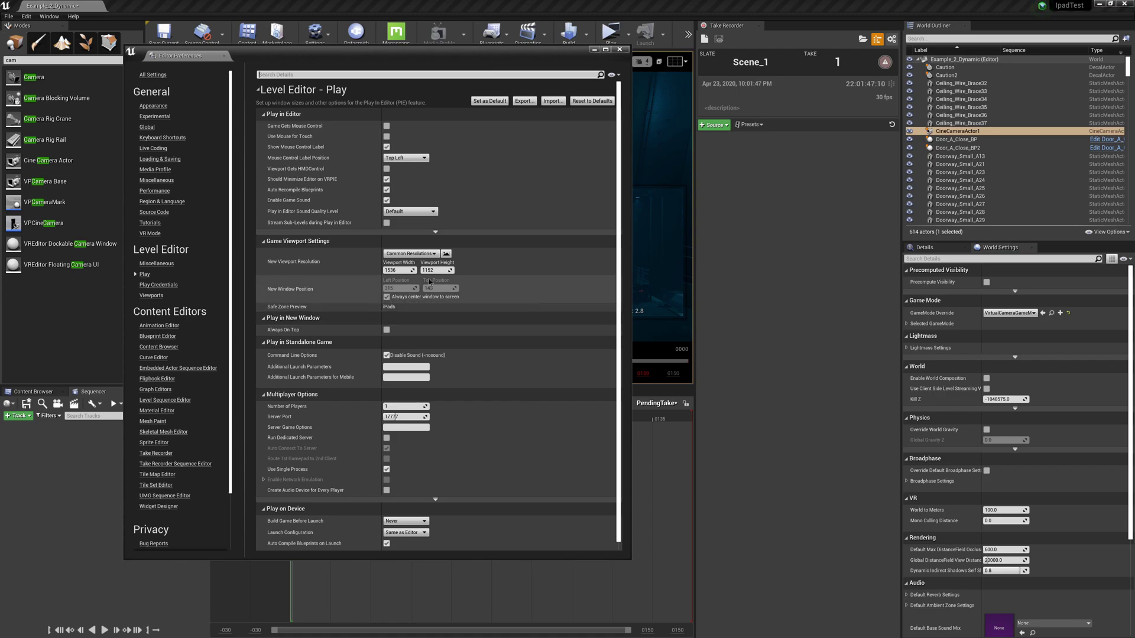
left_click(622, 51)
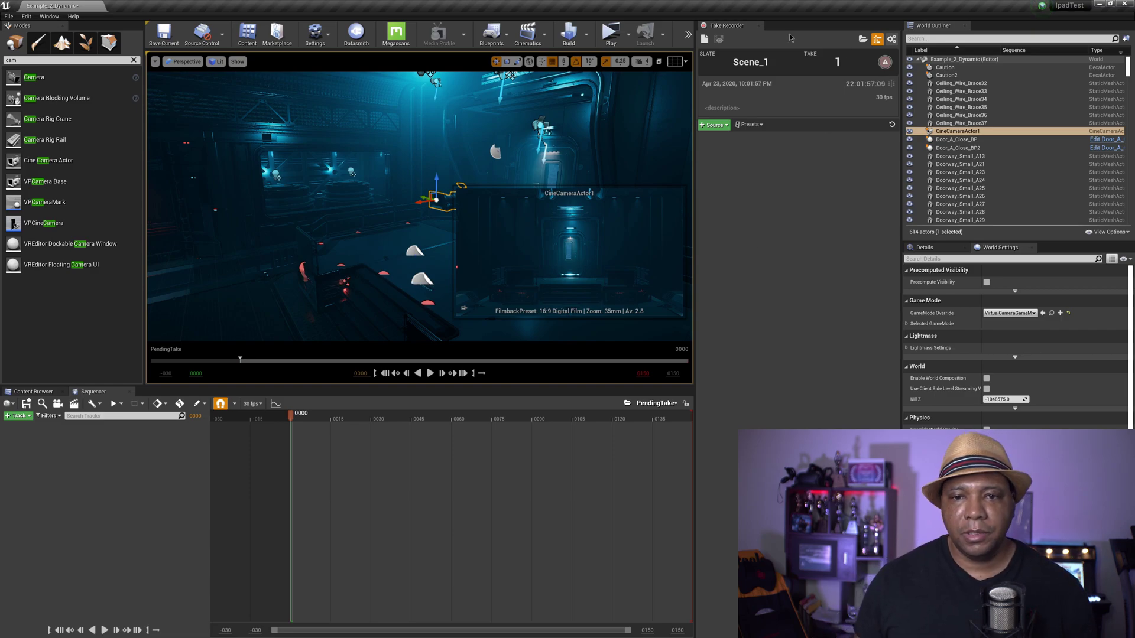
- Open the play options dropdown beside the Play button
left_click(628, 36)
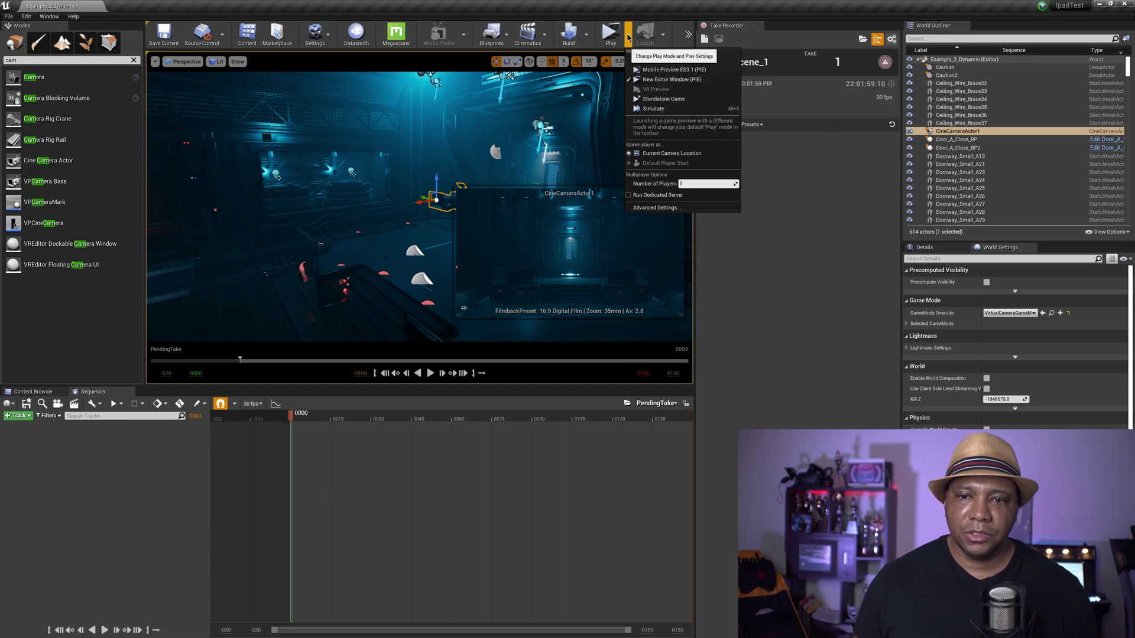